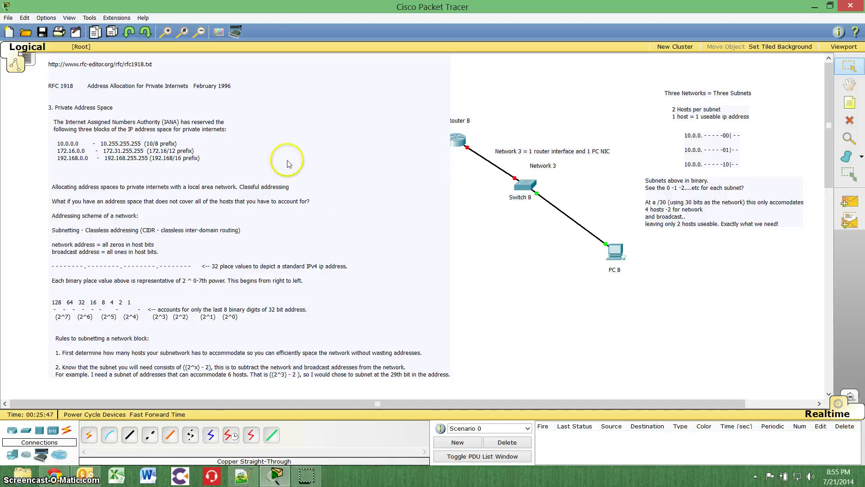
Shift the RFC 1918 notes block slightly across the network diagram.
{"action": "left_click_drag", "start_coordinate": [288, 160], "coordinate": [263, 156]}
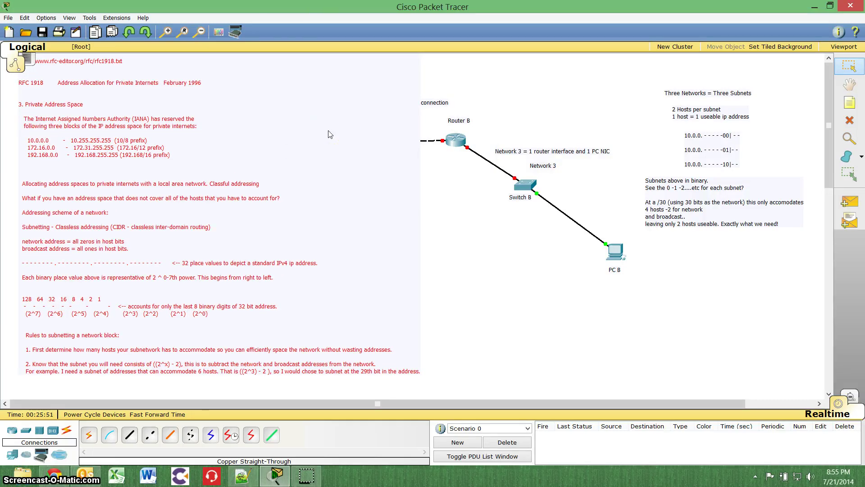
{"action": "left_click_drag", "start_coordinate": [330, 134], "coordinate": [352, 130]}
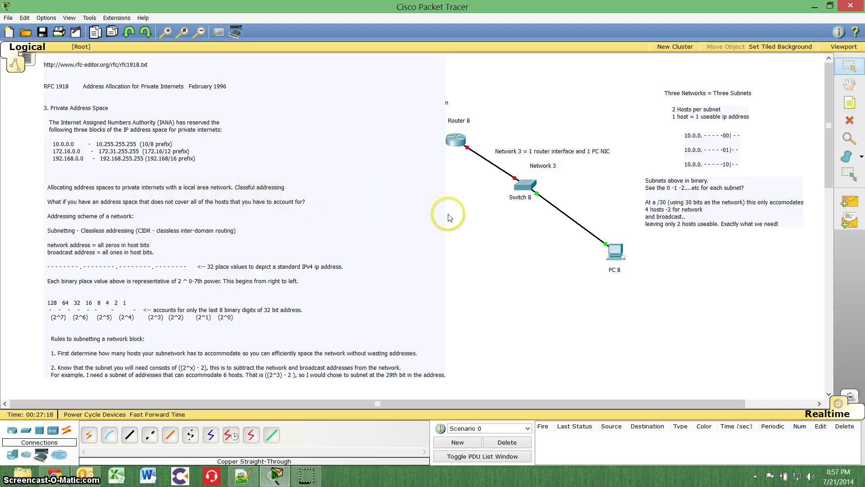
Open Router B's command line and decline the initial configuration dialog.
{"action": "left_click", "coordinate": [456, 141]}
{"action": "left_click", "coordinate": [370, 147]}
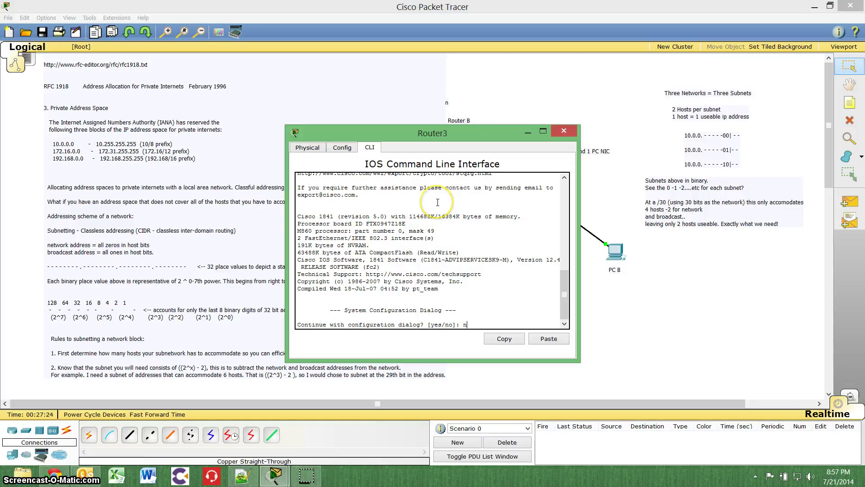
{"action": "key", "text": "Return"}
{"action": "key", "text": "Return"}
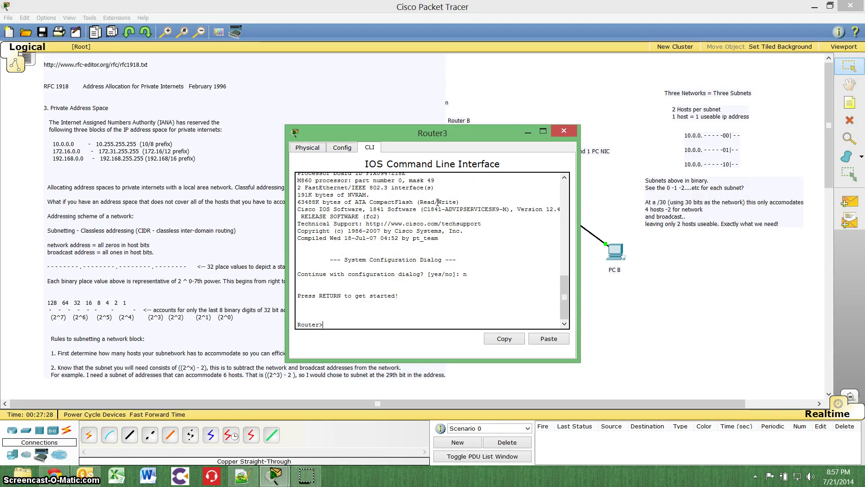
Enter privileged mode on Router B and display its full running configuration with sh run.
{"action": "type", "text": "e"}
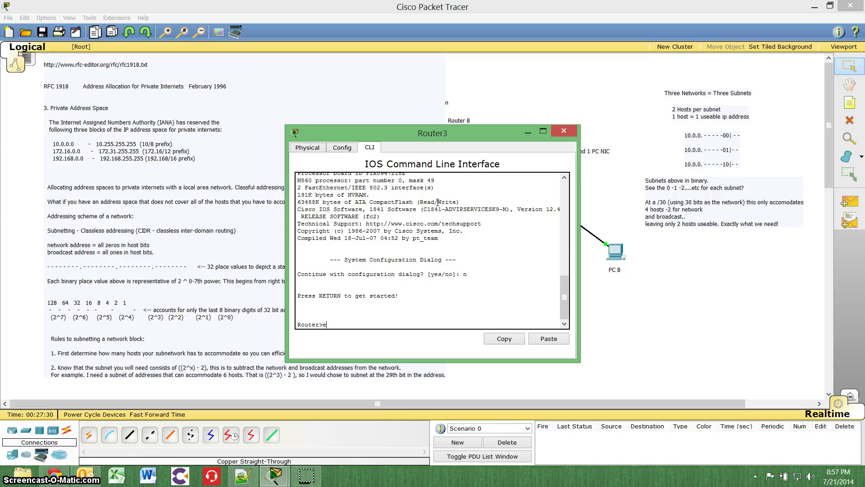
{"action": "type", "text": "n"}
{"action": "key", "text": "Return"}
{"action": "type", "text": "sh run"}
{"action": "key", "text": "Return"}
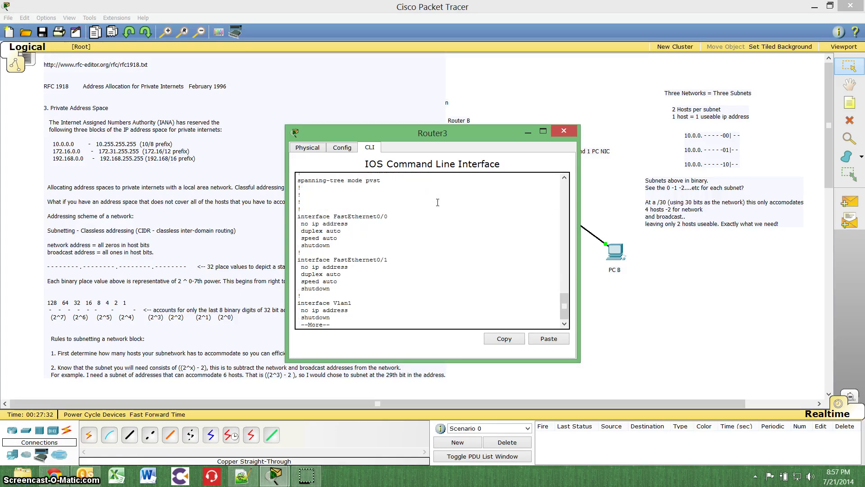
{"action": "key", "text": "space"}
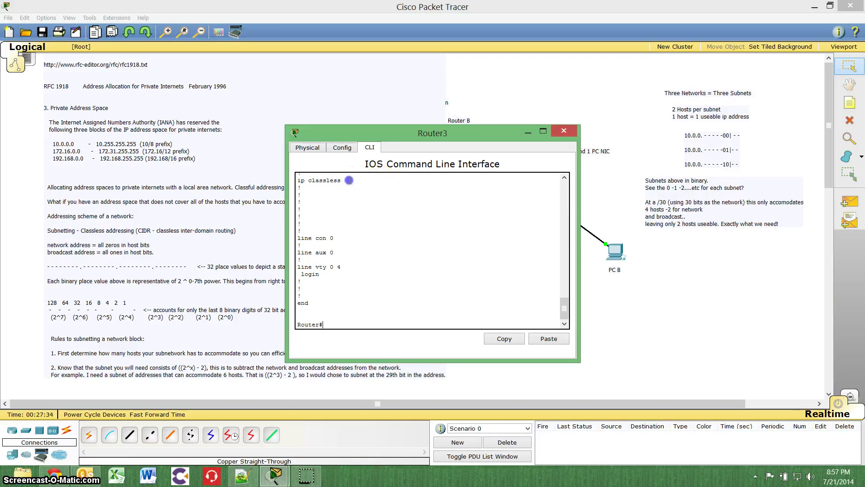
Examine the ip classless line in Router B's running configuration and close the router window.
{"action": "left_click_drag", "start_coordinate": [342, 180], "coordinate": [293, 180]}
{"action": "left_click", "coordinate": [387, 198]}
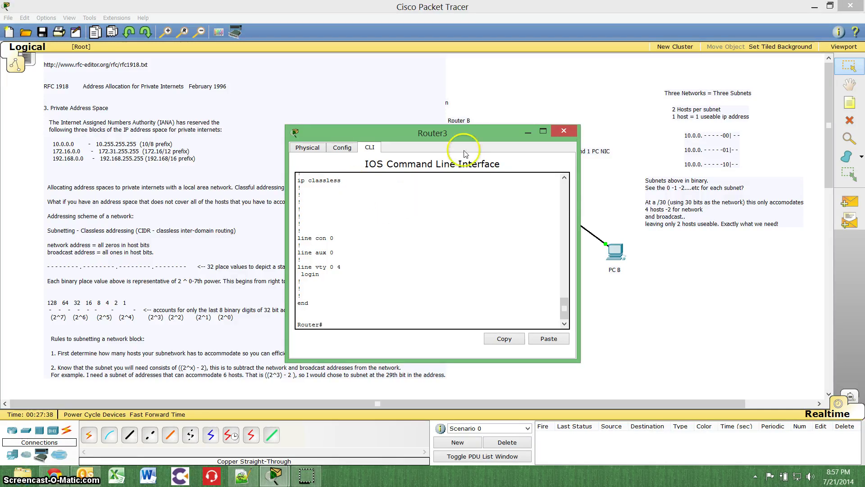
{"action": "left_click_drag", "start_coordinate": [460, 134], "coordinate": [463, 216]}
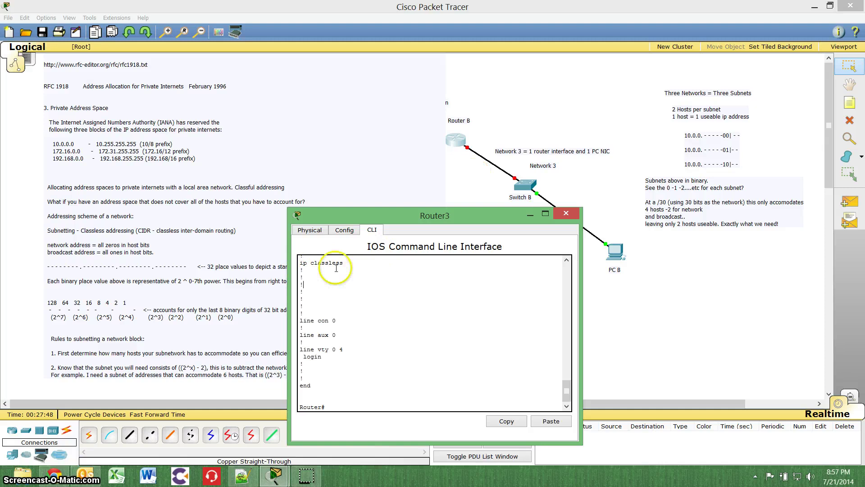
{"action": "left_click", "coordinate": [319, 283]}
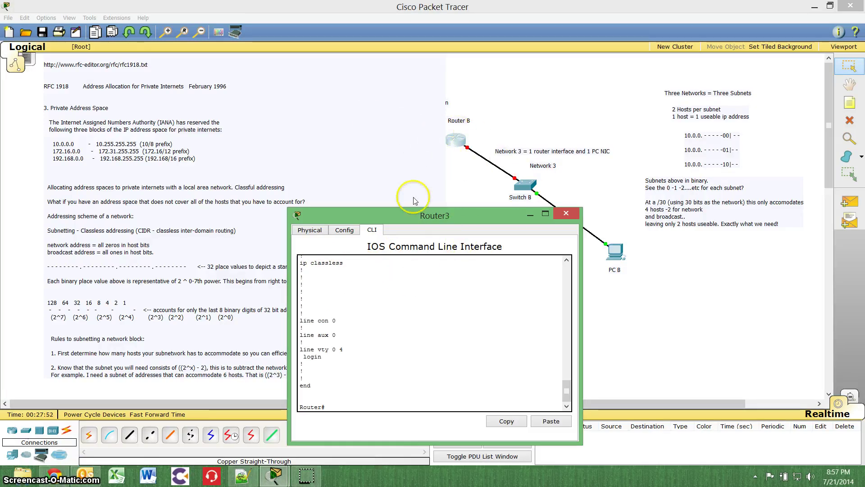
{"action": "left_click", "coordinate": [570, 214]}
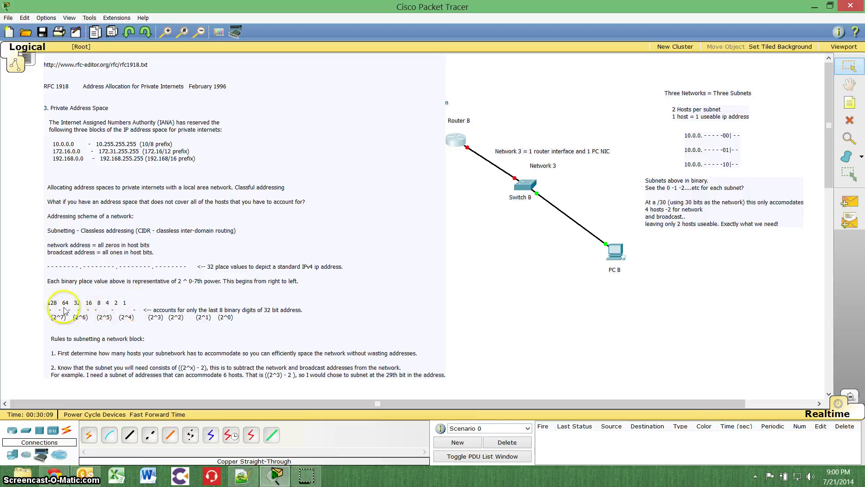
{"action": "scroll", "coordinate": [271, 374], "scroll_direction": "down", "scroll_amount": 2}
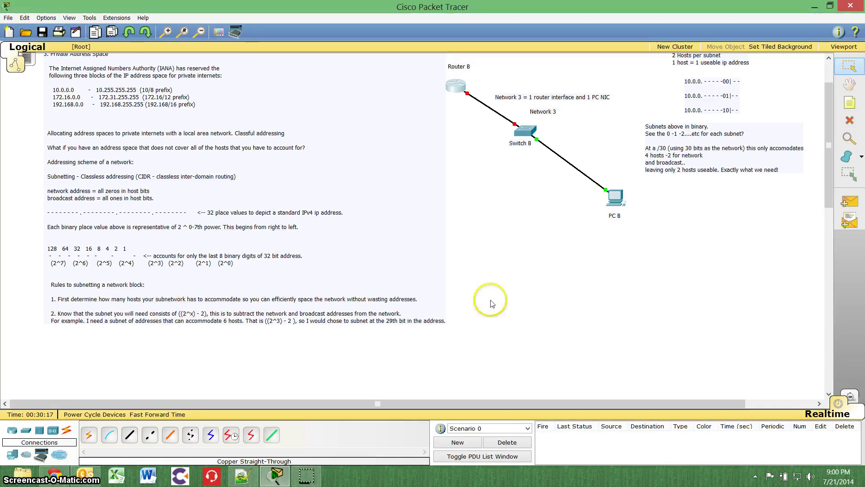
{"action": "scroll", "coordinate": [600, 300], "scroll_direction": "up", "scroll_amount": 2}
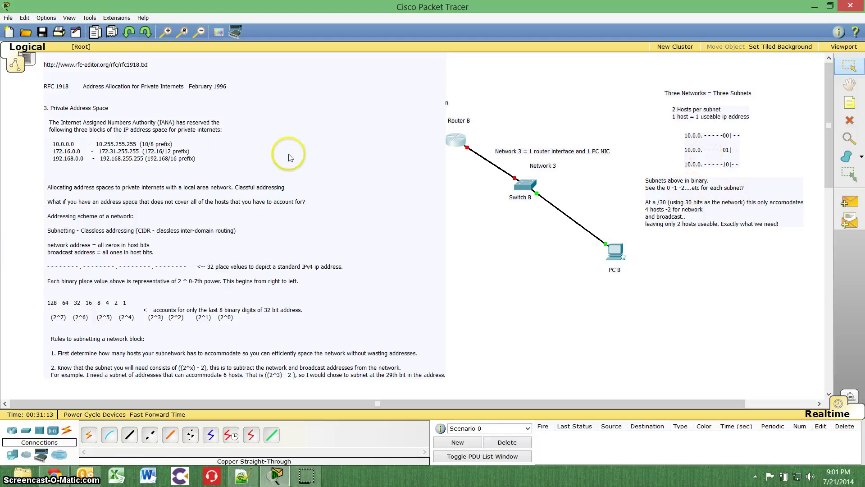
Move the RFC 1918 notes block down across the topology to uncover the devices behind it.
{"action": "left_click_drag", "start_coordinate": [286, 150], "coordinate": [316, 184]}
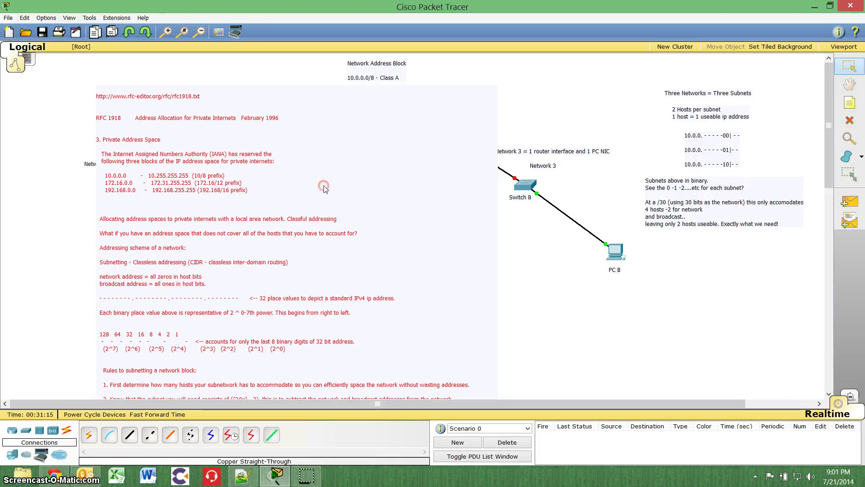
{"action": "left_click_drag", "start_coordinate": [338, 97], "coordinate": [423, 258]}
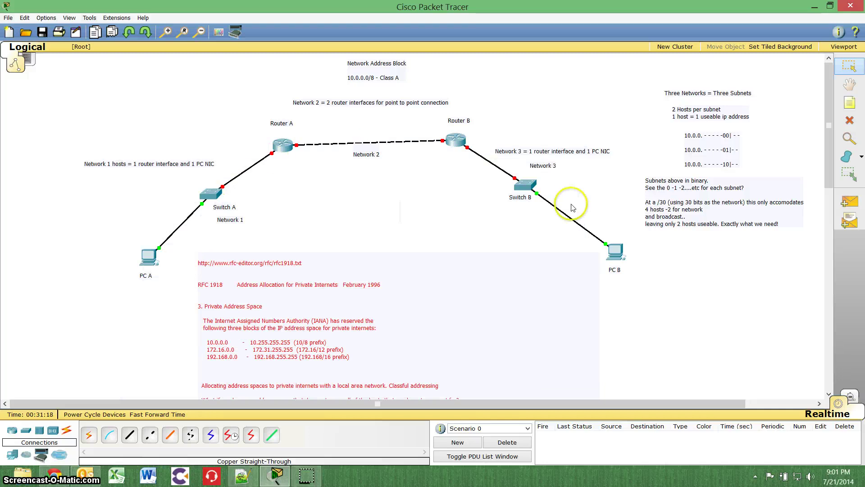
{"action": "left_click_drag", "start_coordinate": [417, 295], "coordinate": [398, 149]}
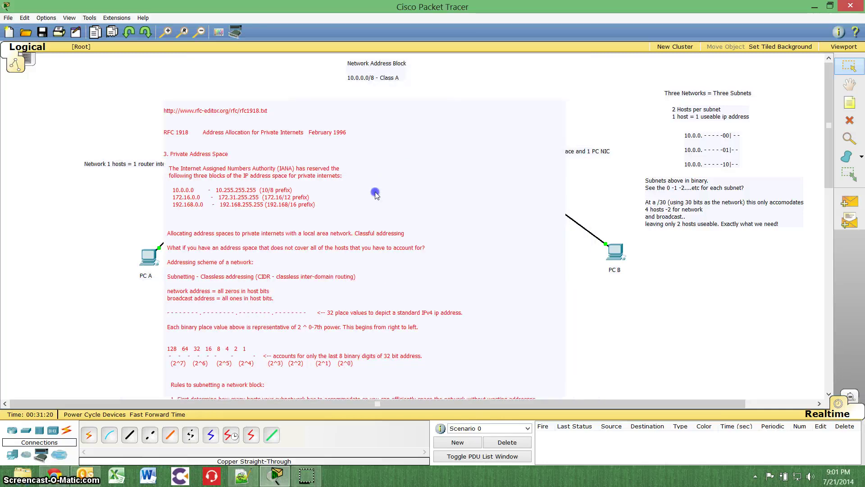
{"action": "left_click_drag", "start_coordinate": [405, 195], "coordinate": [402, 195]}
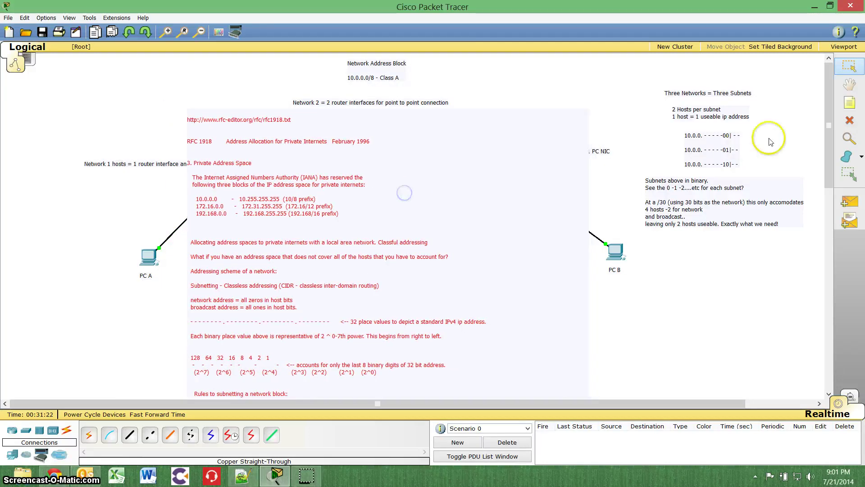
Delete the RFC 1918 notes block from the workspace and return to the Select tool.
{"action": "left_click", "coordinate": [851, 122]}
{"action": "left_click", "coordinate": [392, 248]}
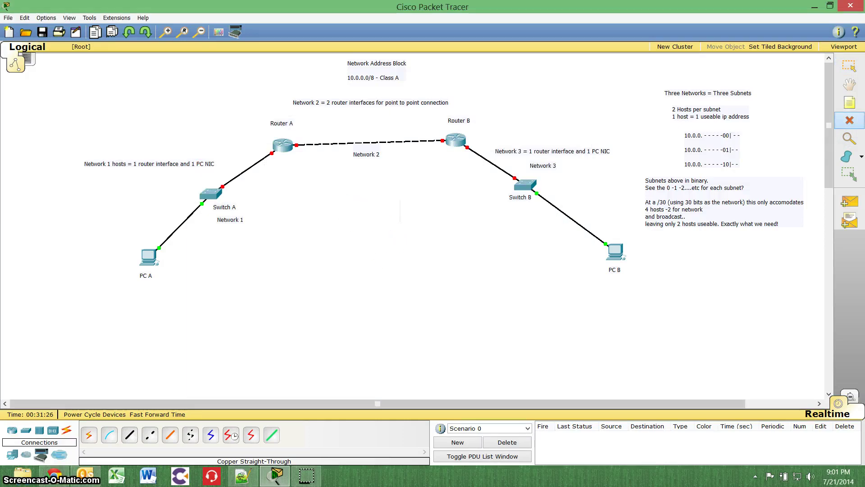
{"action": "left_click", "coordinate": [849, 68]}
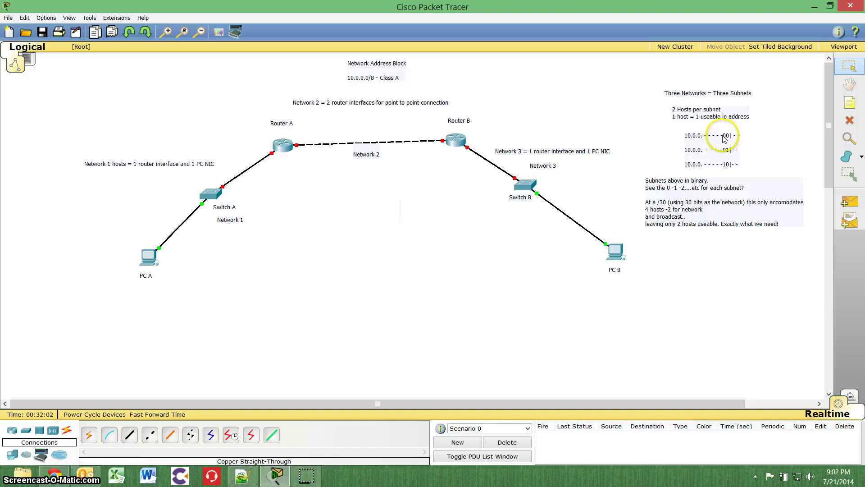
Place a note below the subnet explanation listing 10.0.0.0/30, 10.0.0.4/30, 10.0.0.8/30 and 10.0.0.12/30 on separate lines.
{"action": "left_click", "coordinate": [695, 276]}
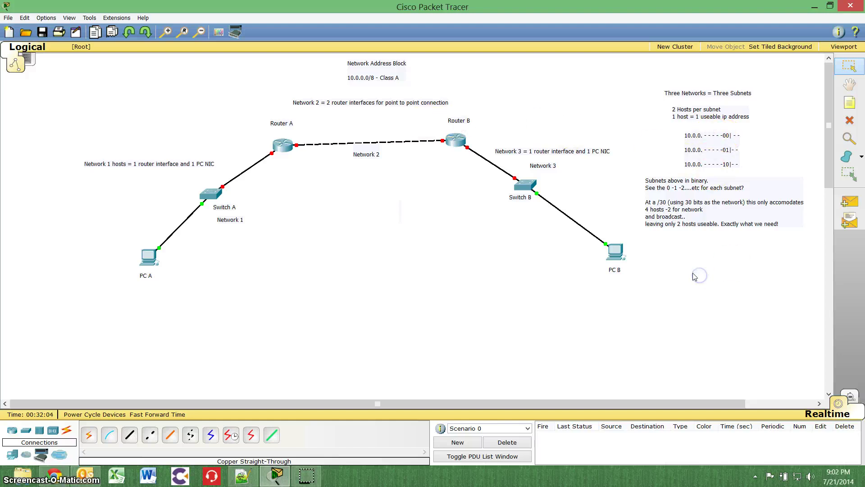
{"action": "left_click", "coordinate": [687, 273]}
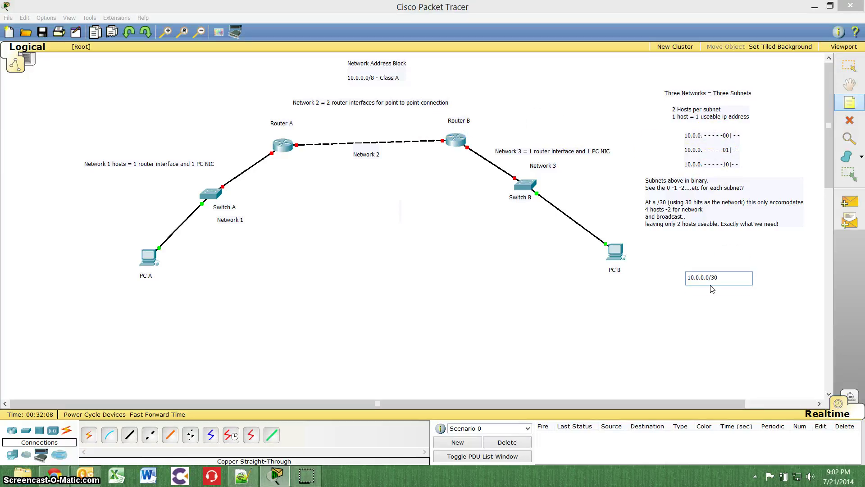
{"action": "type", "text": "10.0.0.4"}
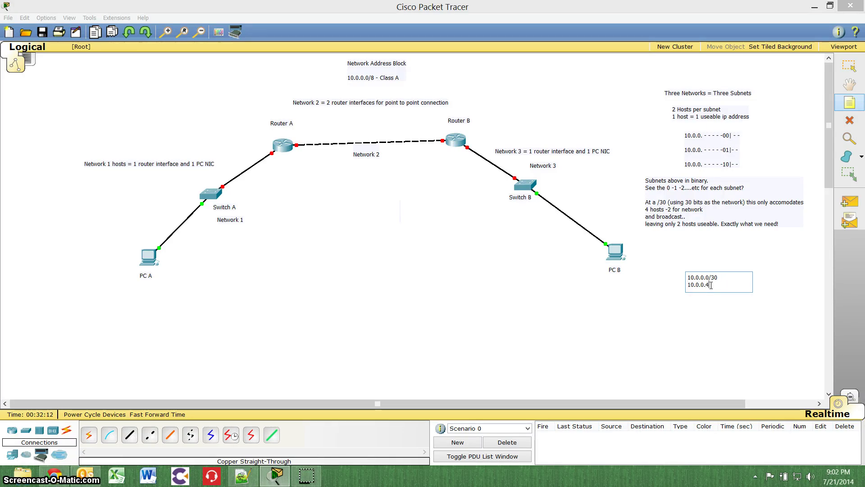
{"action": "type", "text": "/30"}
{"action": "key", "text": "Return"}
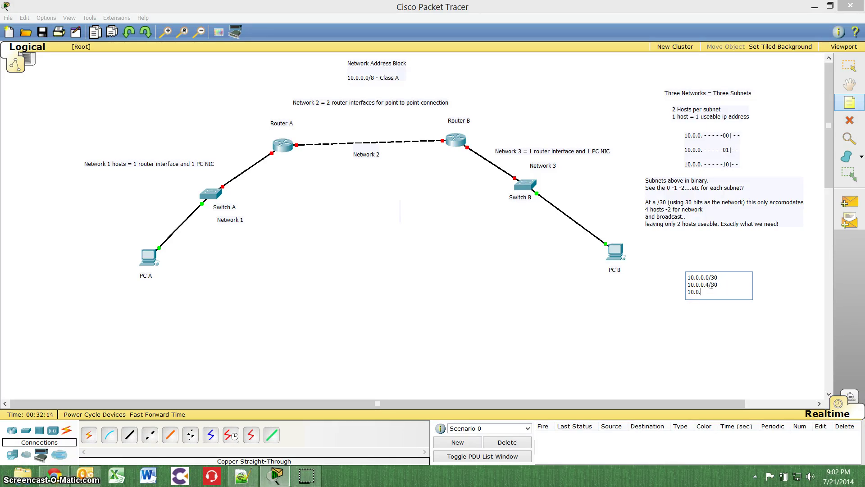
{"action": "type", "text": "10.0.0.8/30 "}
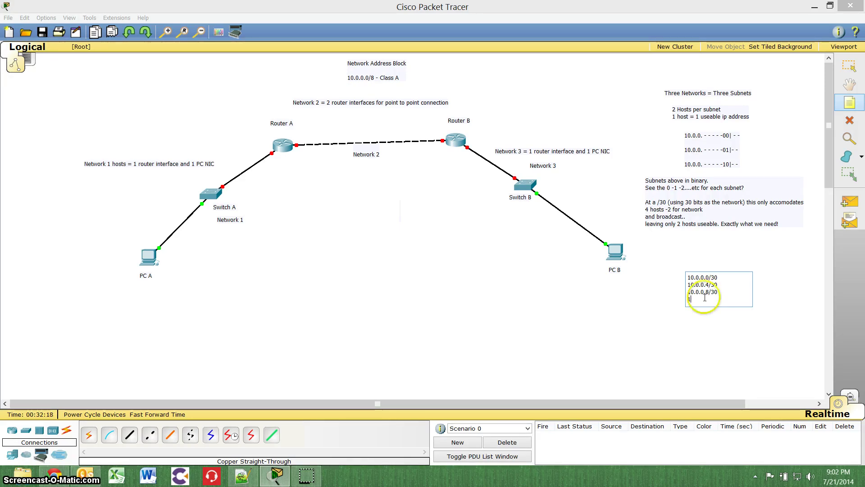
{"action": "type", "text": "10.0.0.12/30"}
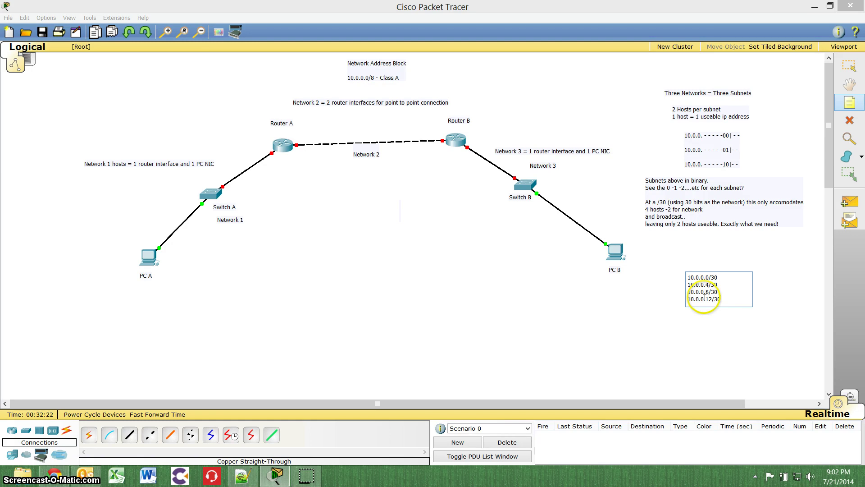
Add the usable host ranges .1 -.2, .5-.6 and .9-.10 beneath the first three subnets in the note.
{"action": "left_click", "coordinate": [726, 293]}
{"action": "key", "text": "Return"}
{"action": "key", "text": "Return"}
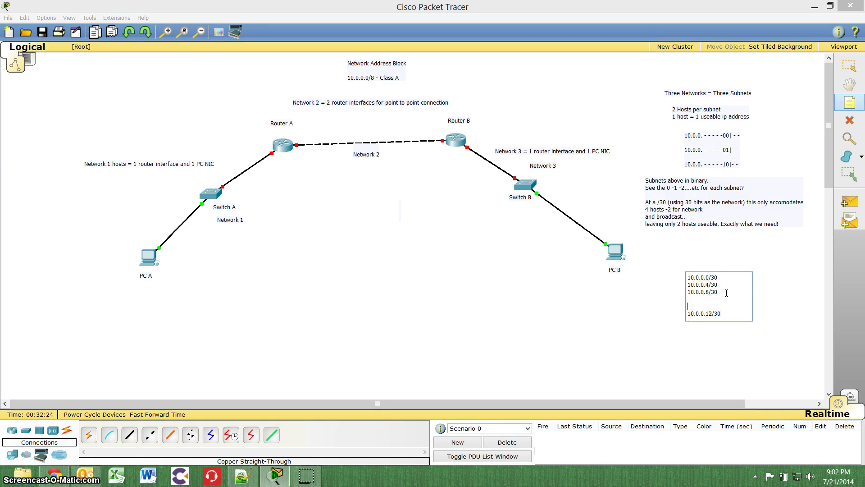
{"action": "left_click", "coordinate": [722, 277]}
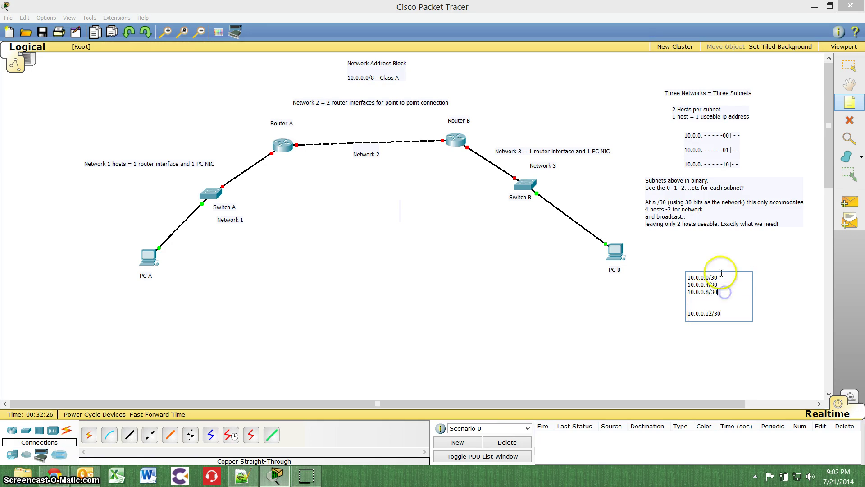
{"action": "key", "text": "Return"}
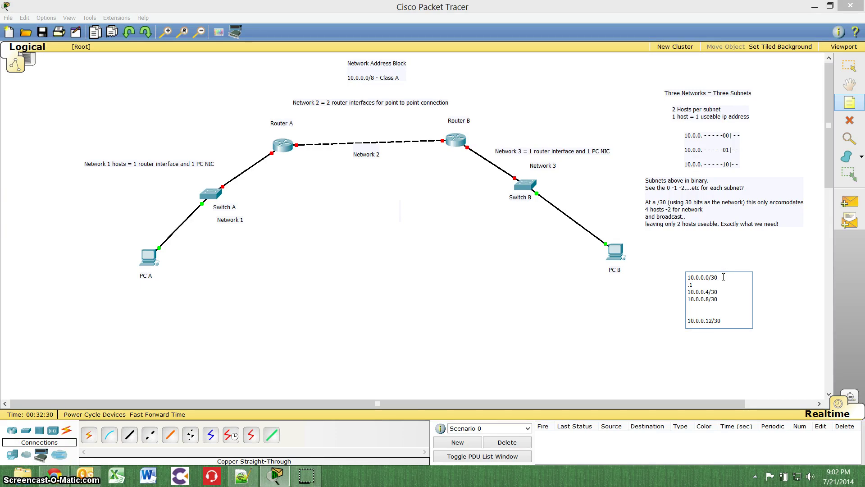
{"action": "type", "text": ".1 -2"}
{"action": "left_click", "coordinate": [725, 293]}
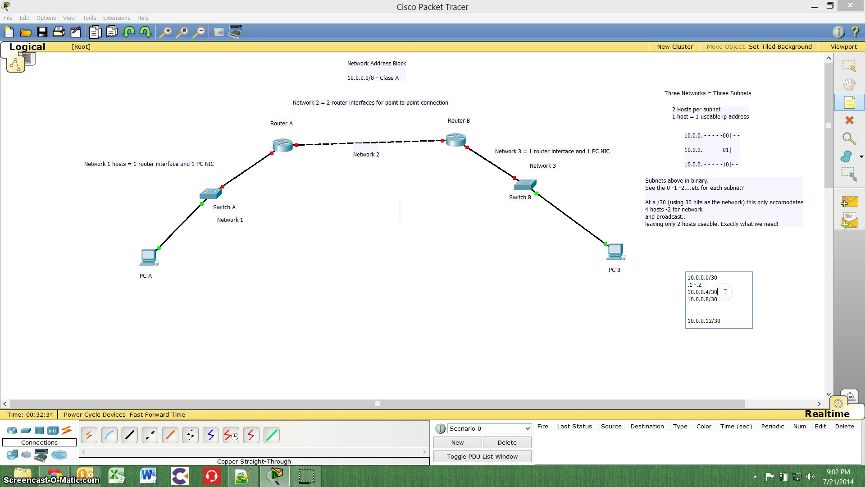
{"action": "key", "text": "Return"}
{"action": "key", "text": "Return"}
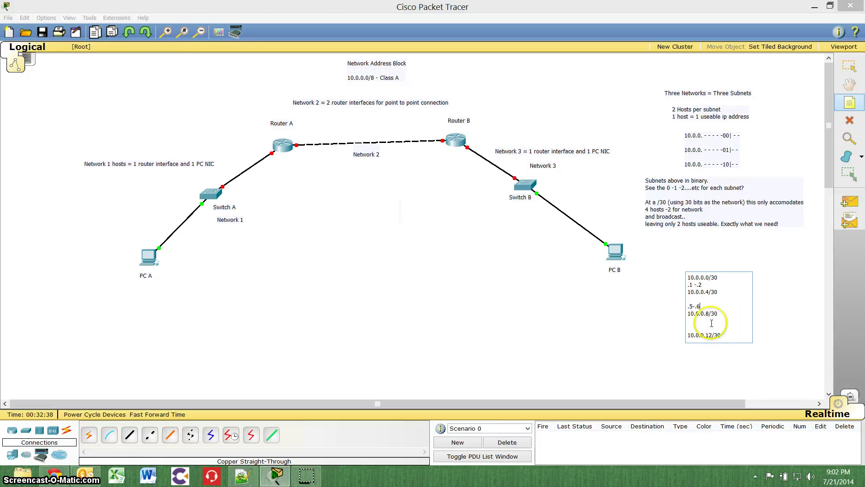
{"action": "type", "text": "9-.10"}
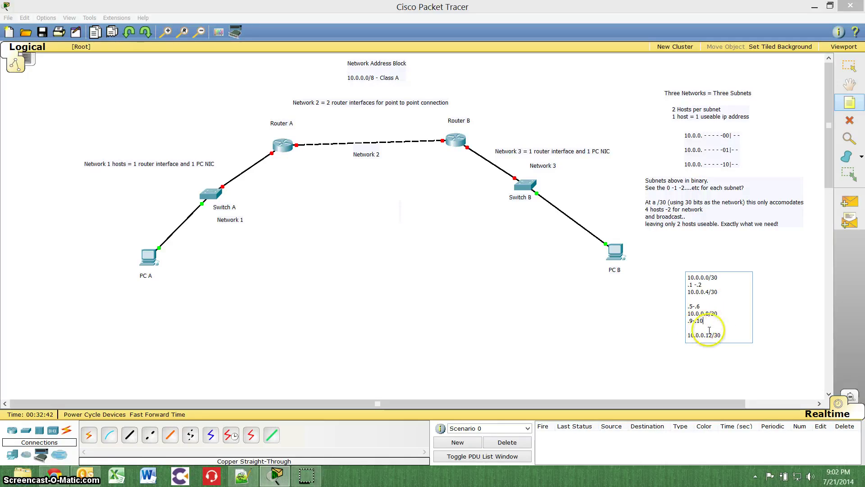
Remove the 10.0.0.12/30 line from the subnet note and finish editing it.
{"action": "left_click_drag", "start_coordinate": [726, 334], "coordinate": [688, 335]}
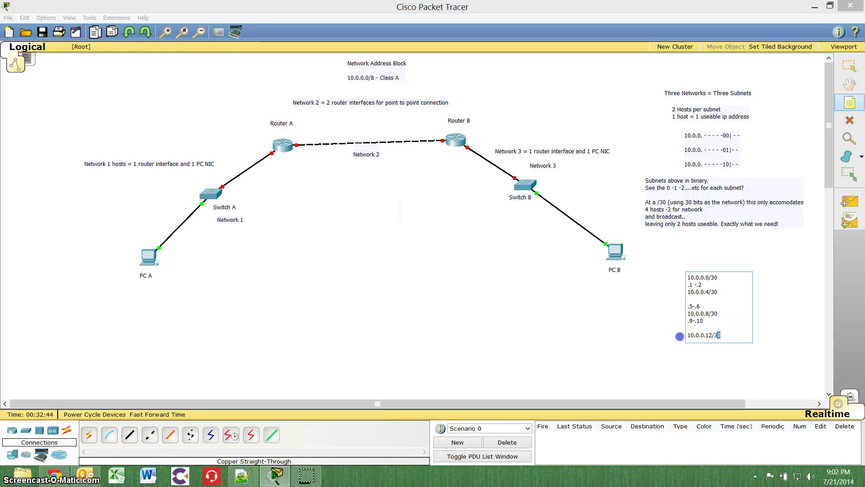
{"action": "key", "text": "BackSpace"}
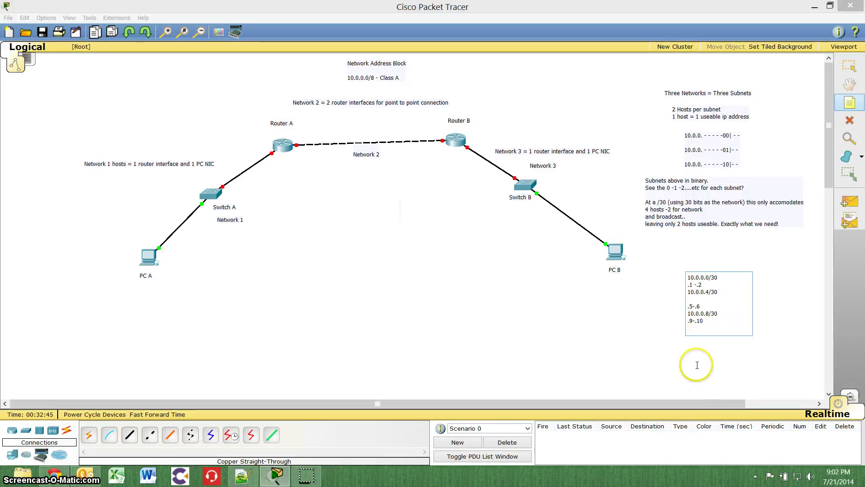
{"action": "left_click", "coordinate": [612, 315]}
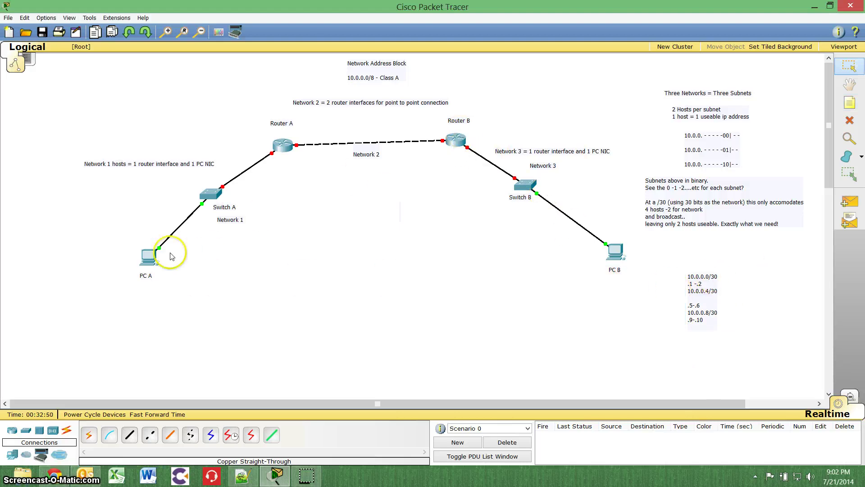
Open Router A's command line, decline the initial configuration dialog, and enter global configuration mode.
{"action": "left_click", "coordinate": [283, 146]}
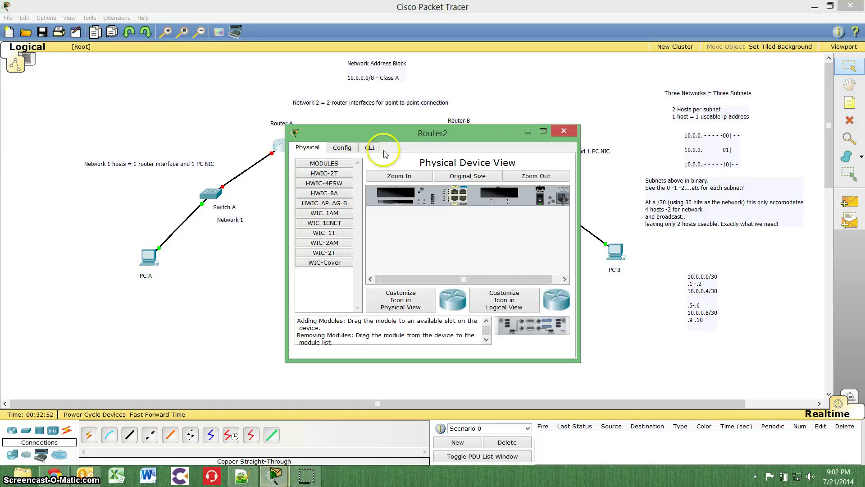
{"action": "left_click", "coordinate": [370, 148]}
{"action": "type", "text": "n"}
{"action": "key", "text": "Return"}
{"action": "key", "text": "Return"}
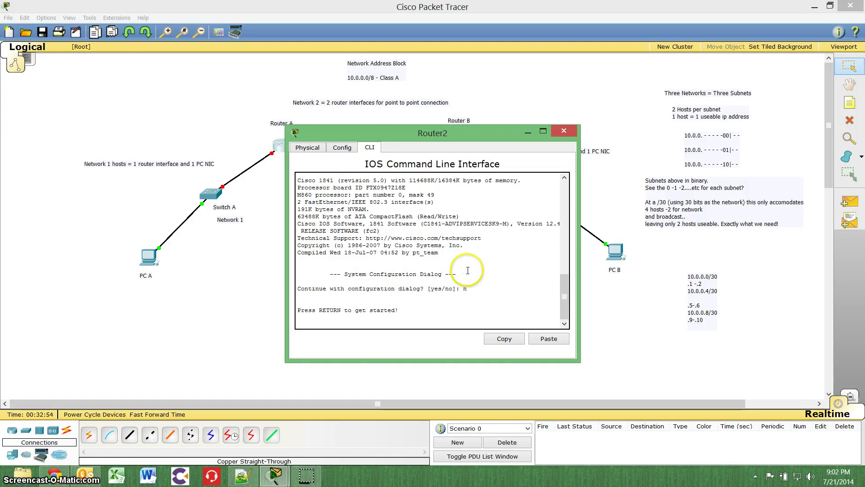
{"action": "type", "text": "ena"}
{"action": "key", "text": "Return"}
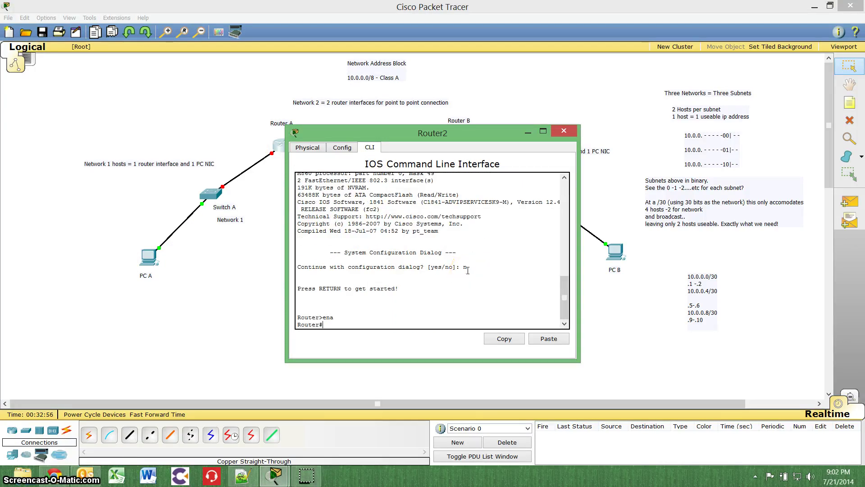
{"action": "type", "text": "conf t"}
{"action": "key", "text": "Return"}
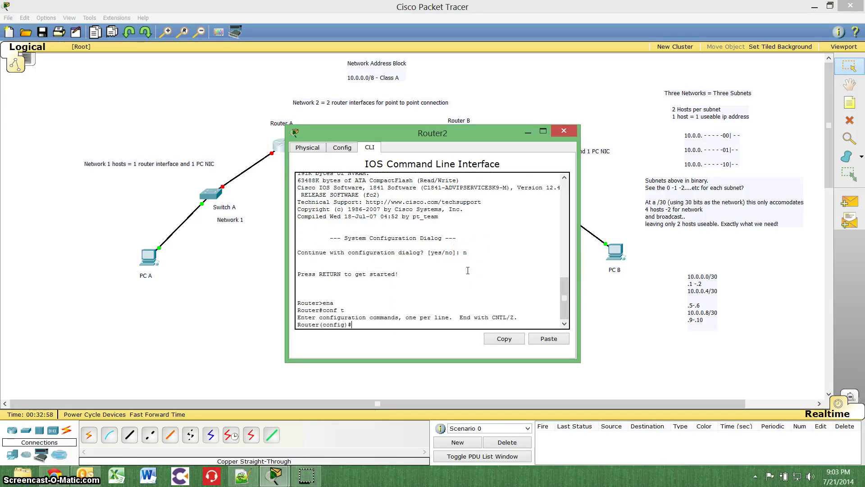
Assign IP address 10.0.0.1 with subnet mask 255.255.255.252 to Router A's fa0/0 interface.
{"action": "type", "text": "int fa0/0"}
{"action": "key", "text": "Return"}
{"action": "type", "text": "ip addres"}
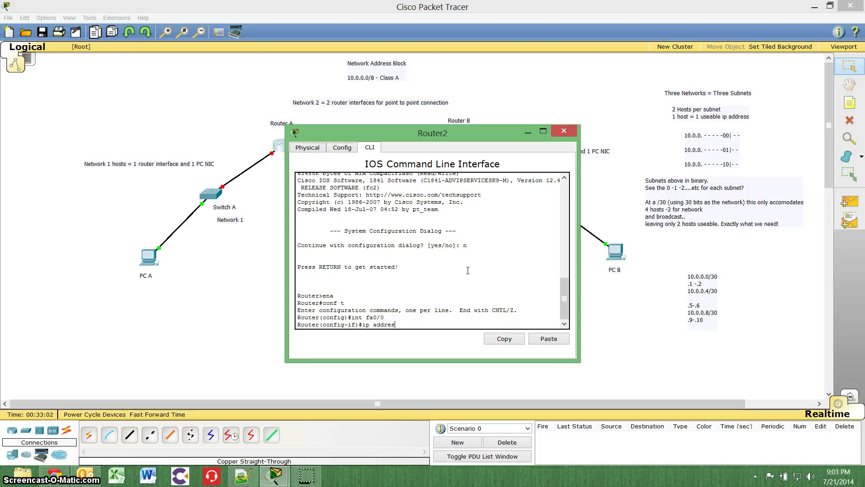
{"action": "type", "text": "s 10.0"}
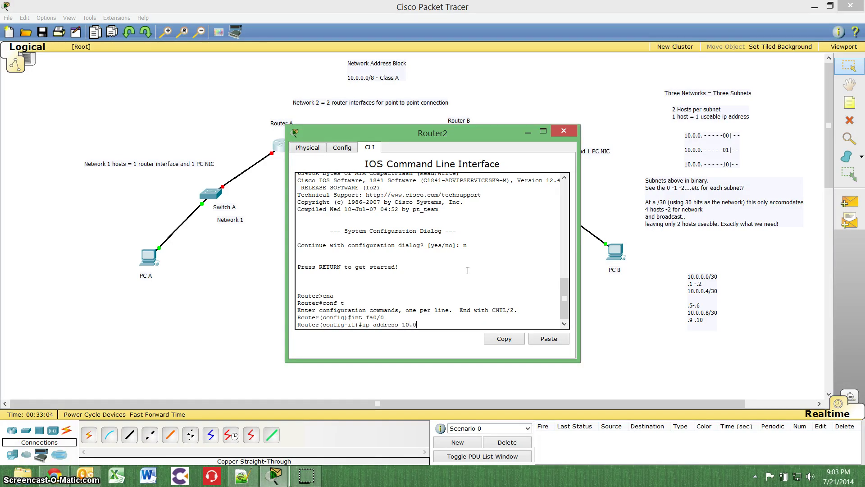
{"action": "type", "text": ".0.1 255.255"}
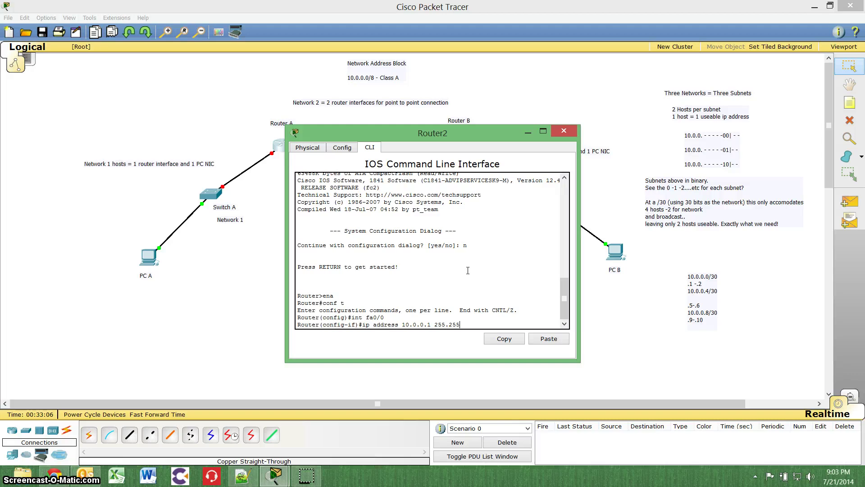
{"action": "type", "text": ".255.25"}
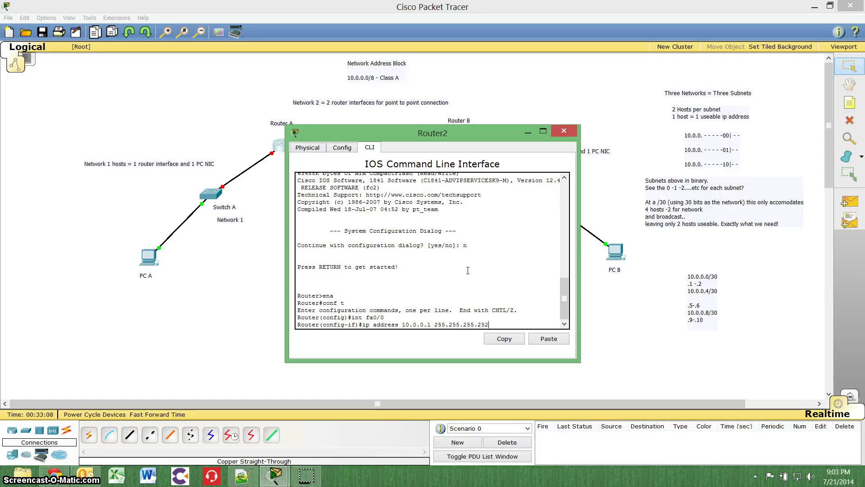
{"action": "type", "text": "2"}
{"action": "key", "text": "Return"}
Enable Router A's fa0/0 interface with no shut and close the router window.
{"action": "type", "text": "no"}
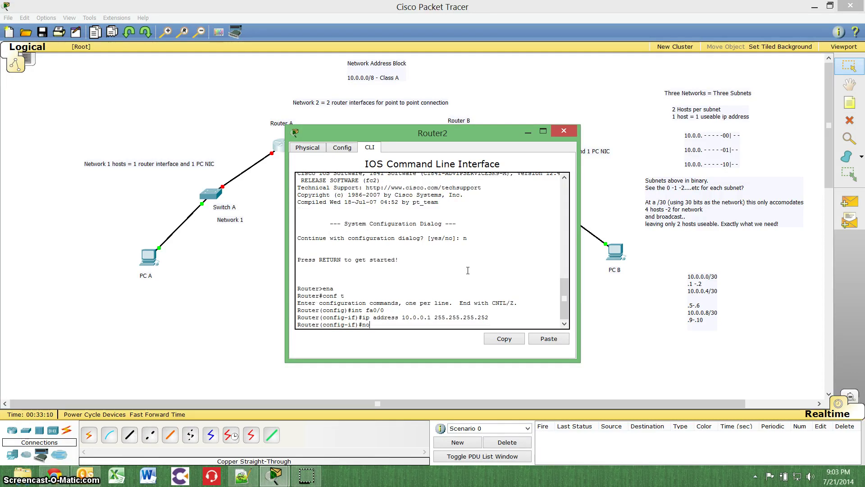
{"action": "type", "text": " shut"}
{"action": "key", "text": "Return"}
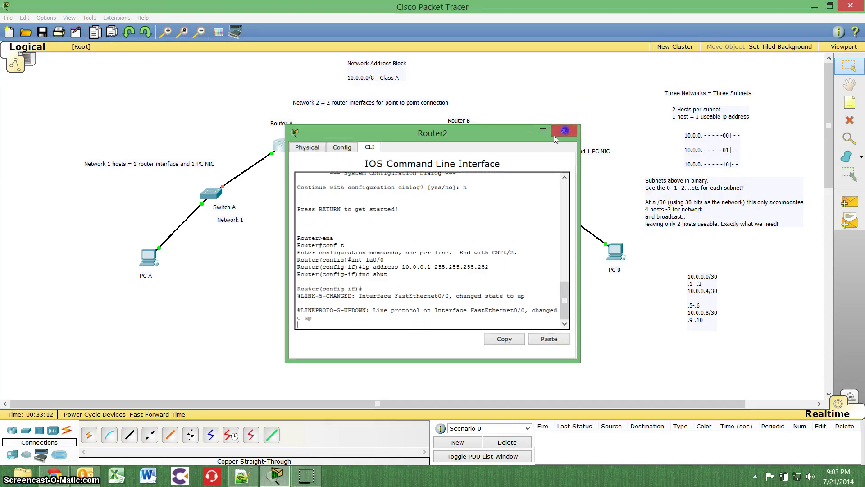
{"action": "left_click", "coordinate": [554, 135]}
Give PC A the static IP address 10.0.0.2, subnet mask 255.255.255.252 and default gateway 10.0.0.1, and close its window.
{"action": "left_click", "coordinate": [146, 255]}
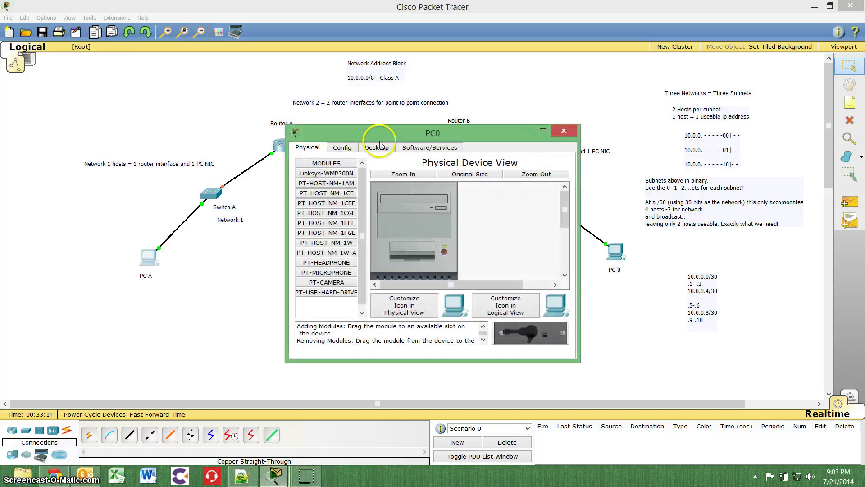
{"action": "left_click", "coordinate": [380, 145]}
{"action": "left_click", "coordinate": [323, 181]}
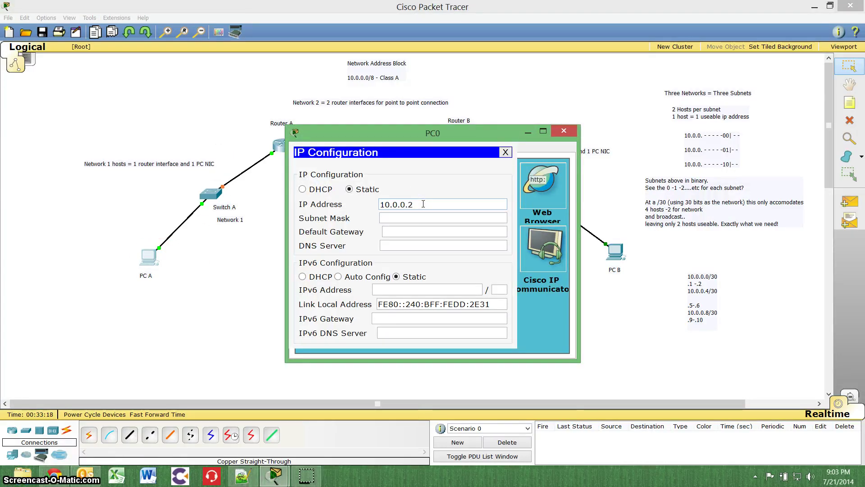
{"action": "type", "text": "25"}
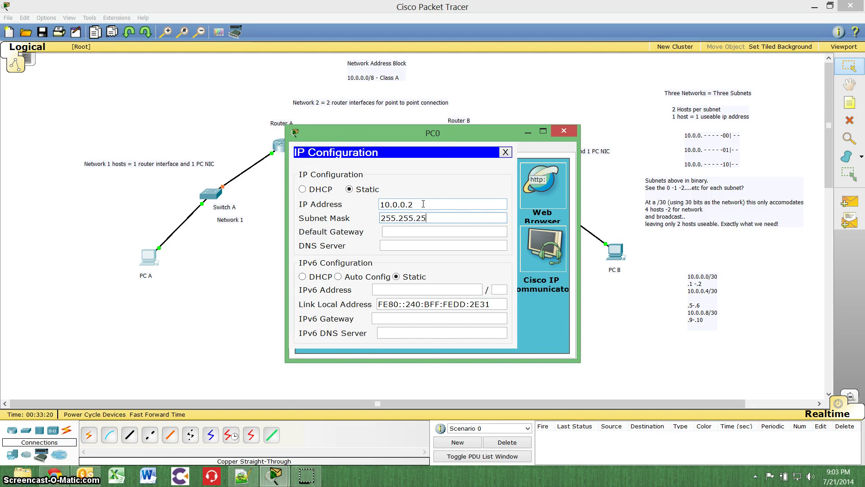
{"action": "type", "text": "5.252"}
{"action": "key", "text": "Tab"}
{"action": "type", "text": "10"}
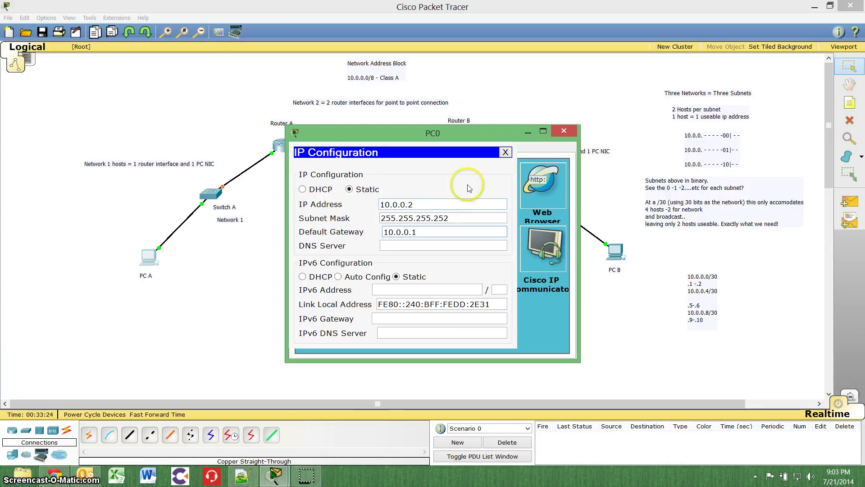
{"action": "left_click", "coordinate": [506, 152]}
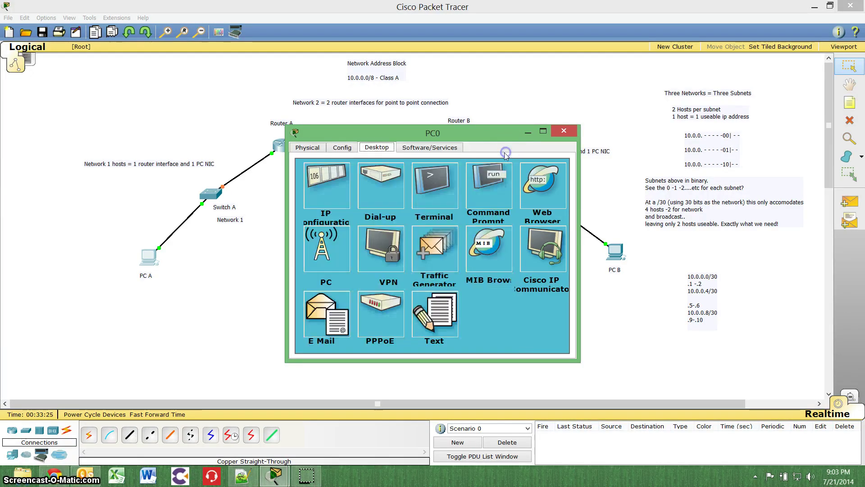
{"action": "left_click", "coordinate": [569, 135]}
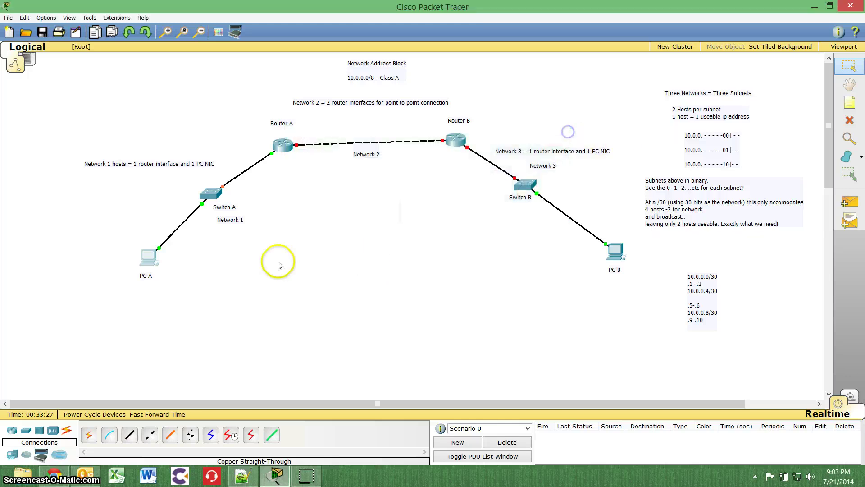
Assign IP address 10.0.0.5 with subnet mask 255.255.255.252 to Router A's fa0/1 interface.
{"action": "left_click", "coordinate": [282, 144]}
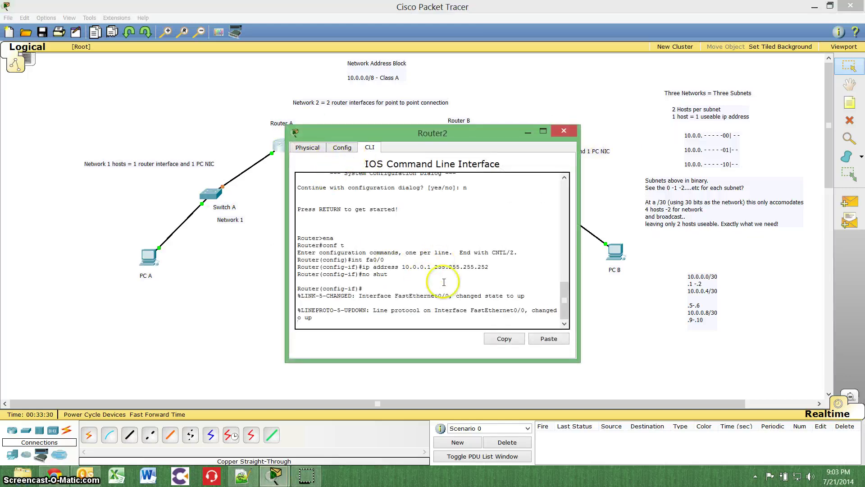
{"action": "key", "text": "Return"}
{"action": "type", "text": "int fa0"}
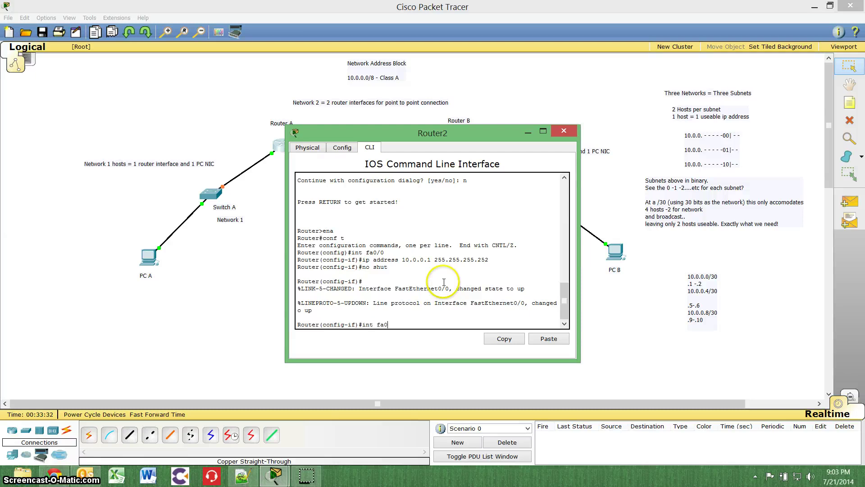
{"action": "type", "text": "/1"}
{"action": "key", "text": "Return"}
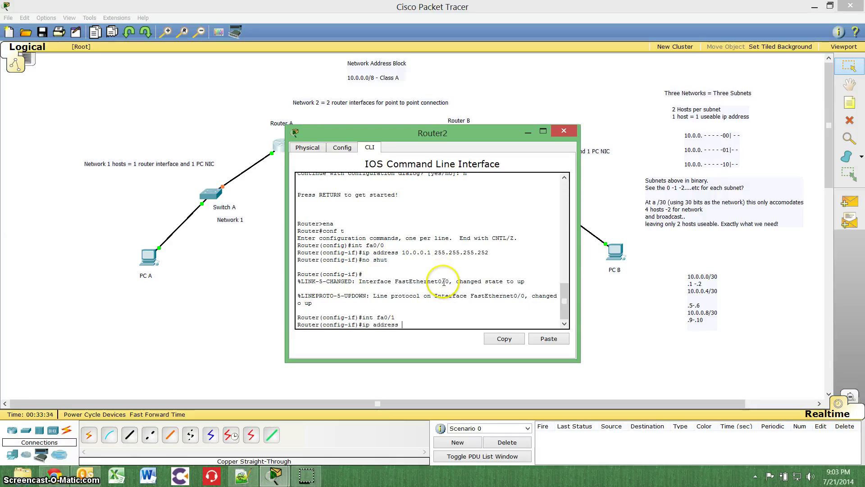
{"action": "type", "text": "ip address "}
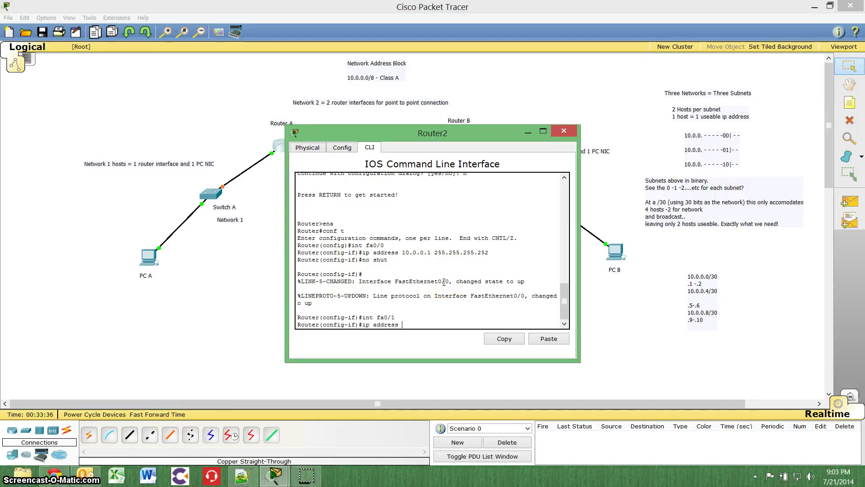
{"action": "type", "text": "10.0.0.2"}
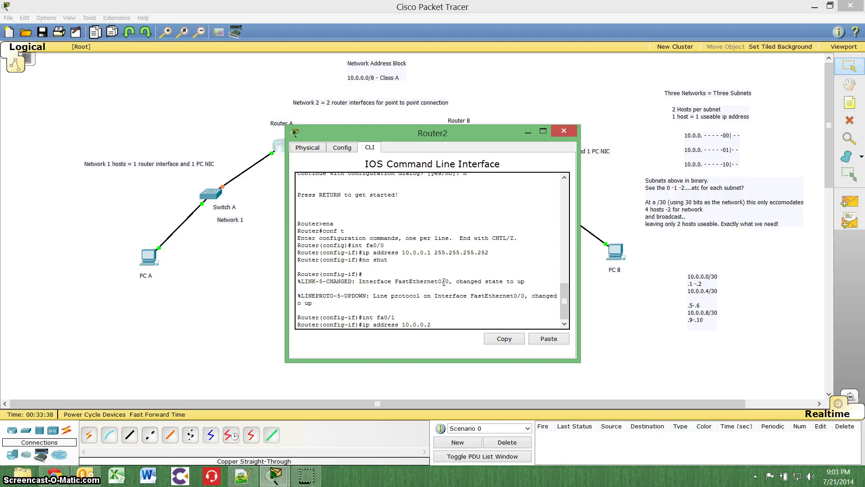
{"action": "key", "text": "BackSpace"}
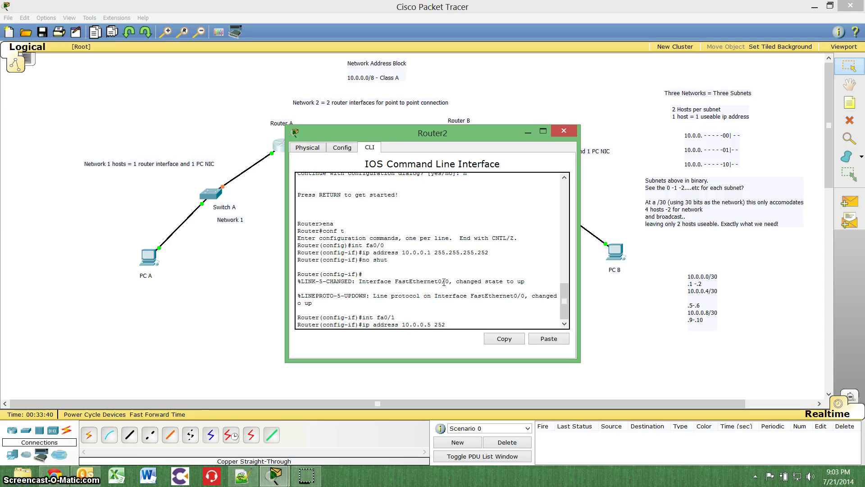
{"action": "type", "text": "5 255.255.2"}
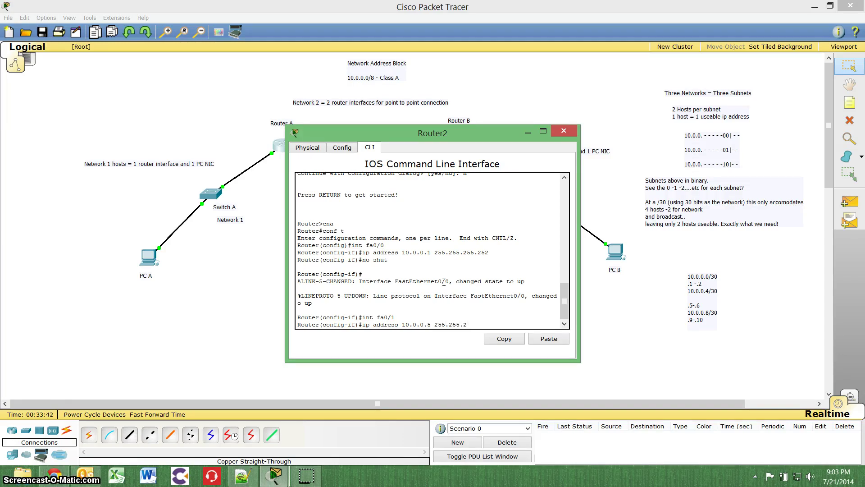
{"action": "type", "text": "55.252"}
{"action": "key", "text": "Return"}
Enable Router A's fa0/1 interface with no shut and close the router window.
{"action": "type", "text": "no shu"}
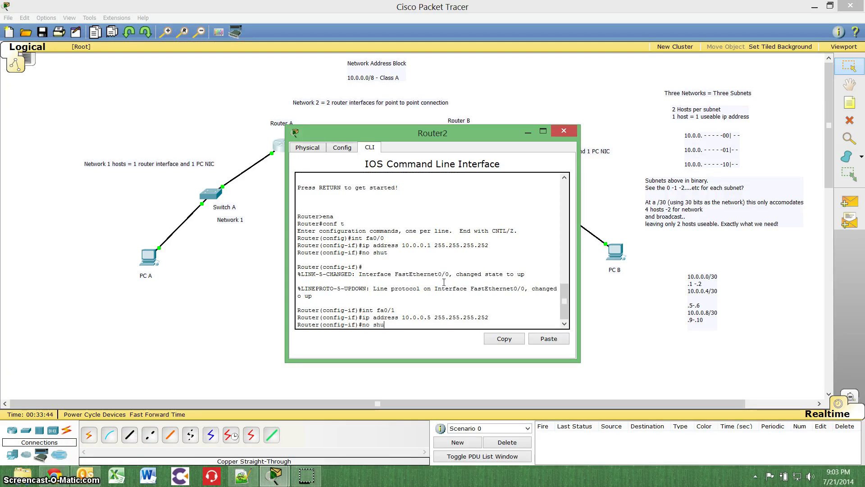
{"action": "type", "text": "t"}
{"action": "key", "text": "Return"}
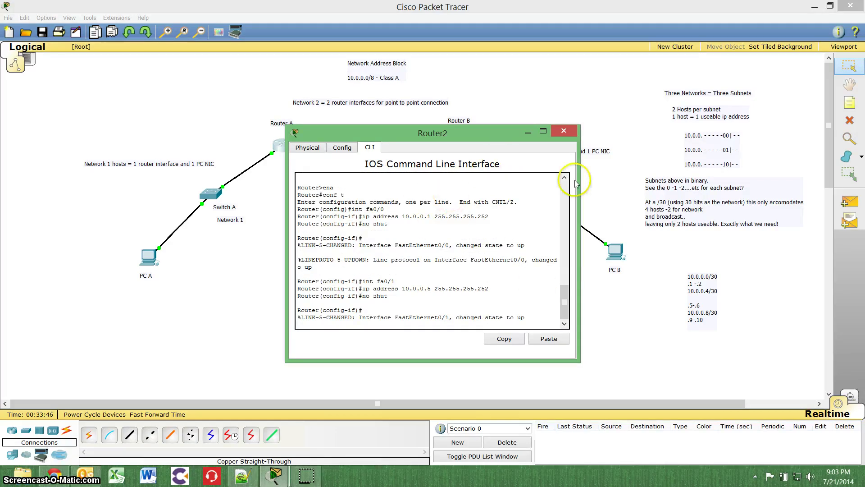
{"action": "left_click", "coordinate": [508, 134]}
{"action": "left_click", "coordinate": [564, 130]}
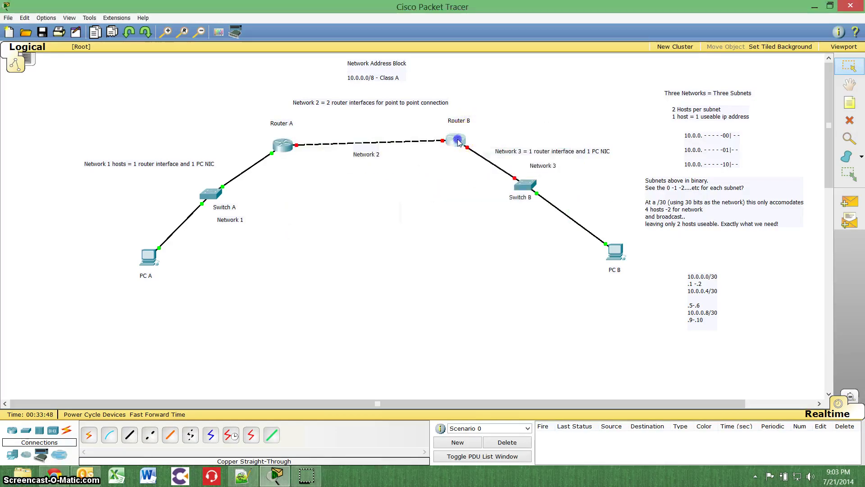
Open Router B's command line, move its window below the routers, and enter global configuration mode.
{"action": "left_click", "coordinate": [456, 138]}
{"action": "left_click_drag", "start_coordinate": [391, 127], "coordinate": [336, 170]}
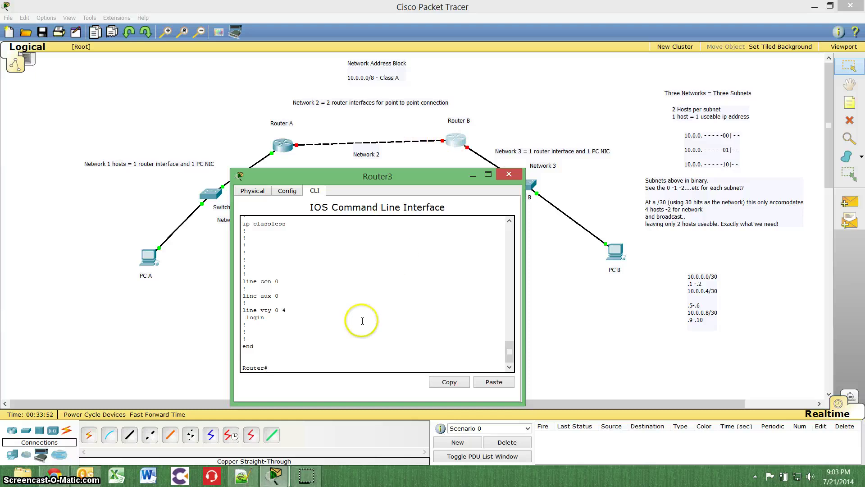
{"action": "type", "text": "t"}
{"action": "key", "text": "Return"}
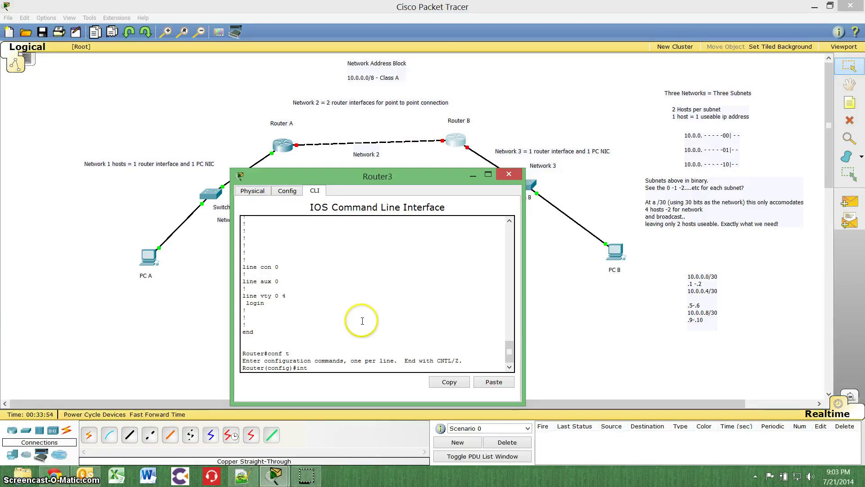
Assign 10.0.0.6 with mask 255.255.255.252 to Router B's fa0/1 interface and enable it with no shut.
{"action": "type", "text": "int fa0/1"}
{"action": "key", "text": "Return"}
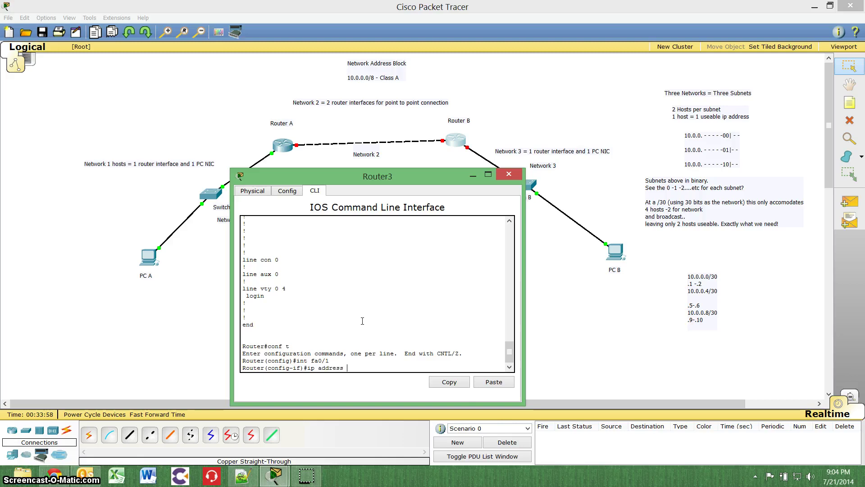
{"action": "type", "text": "ip address 10.0.0.6 255.255.255.252"}
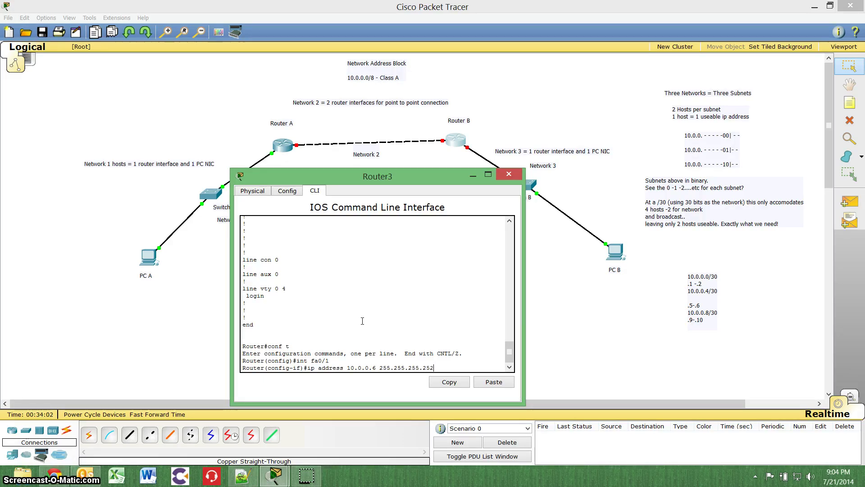
{"action": "key", "text": "Return"}
{"action": "key", "text": "Return"}
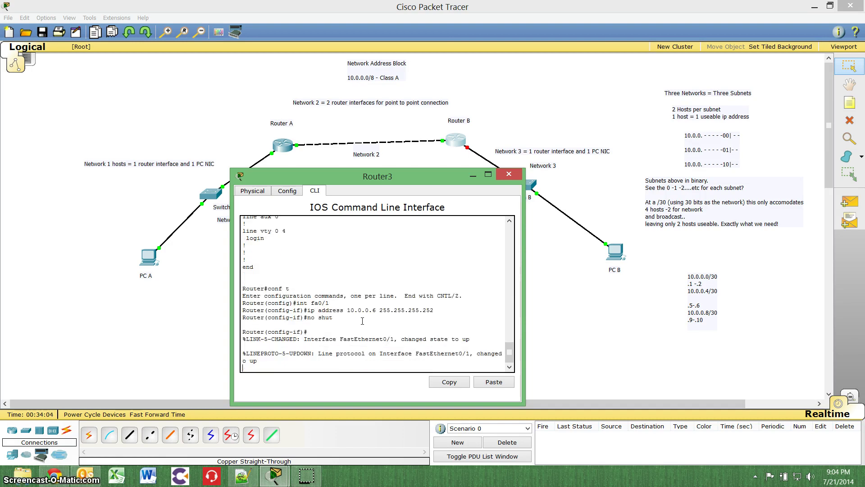
{"action": "key", "text": "Return"}
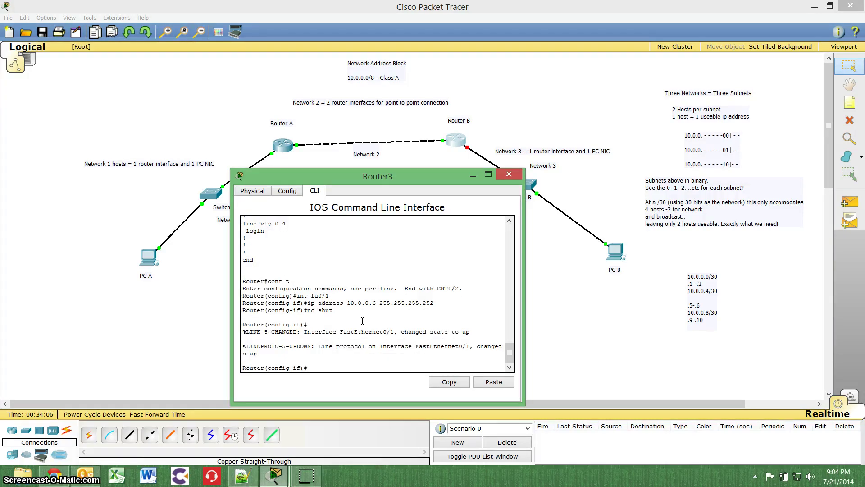
Assign 10.0.0.9 with mask 255.255.255.252 to Router B's fa0/0 interface, enable it with no shut, and close the router window.
{"action": "type", "text": "int fa0/0"}
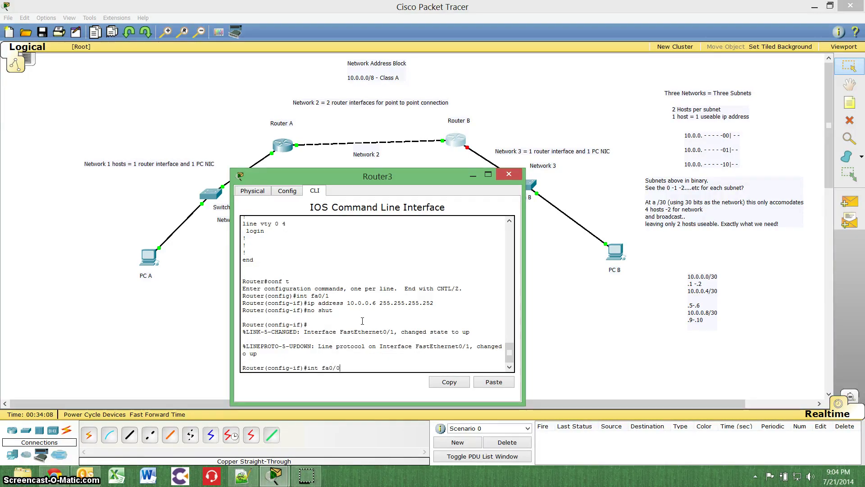
{"action": "key", "text": "Return"}
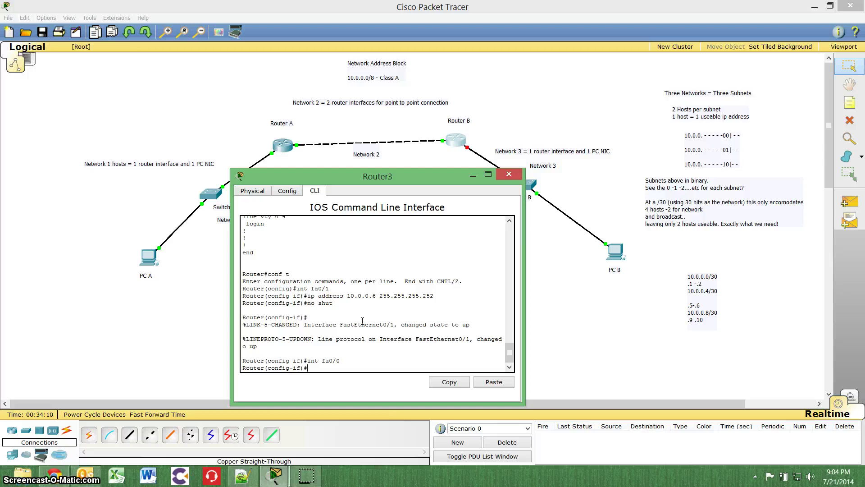
{"action": "type", "text": "ip addresss"}
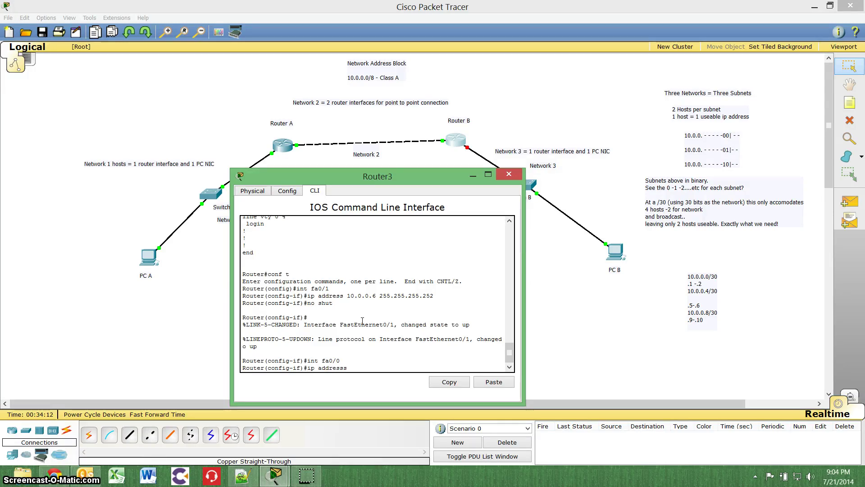
{"action": "key", "text": "BackSpace"}
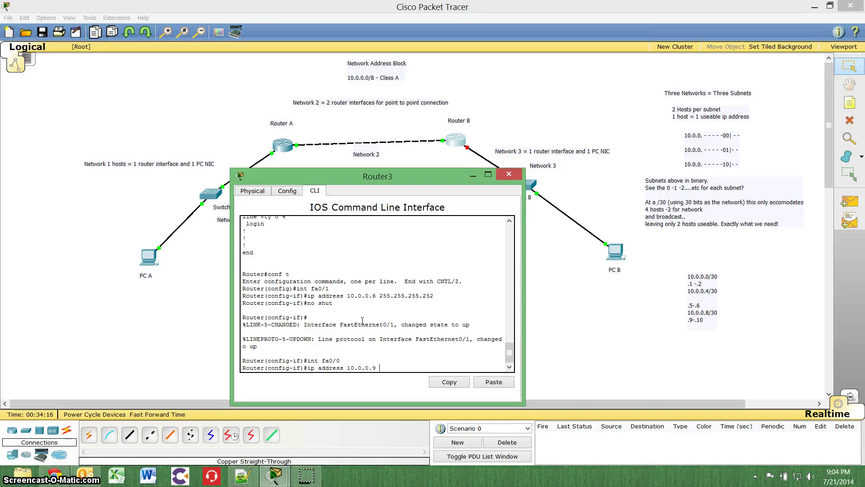
{"action": "type", "text": "10.0.0.9 255.255.255.252"}
{"action": "key", "text": "Return"}
{"action": "type", "text": "no shut"}
{"action": "key", "text": "Return"}
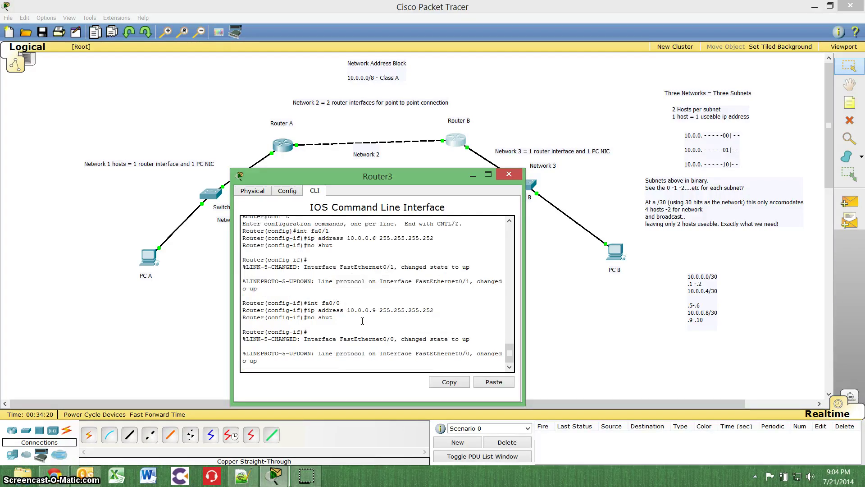
{"action": "left_click", "coordinate": [509, 174]}
Open PC B's IP configuration and set the static IP address 10.0.0.10 with subnet mask 255.255.255.252.
{"action": "left_click", "coordinate": [625, 256]}
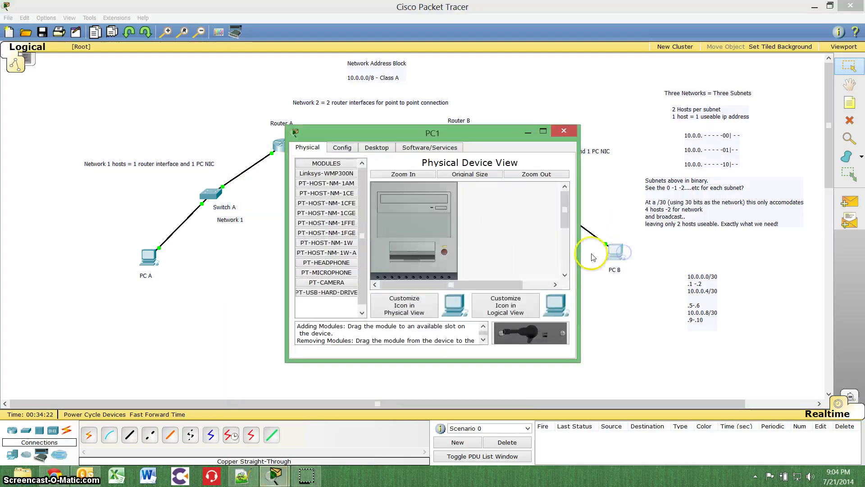
{"action": "left_click", "coordinate": [421, 148]}
{"action": "left_click", "coordinate": [338, 183]}
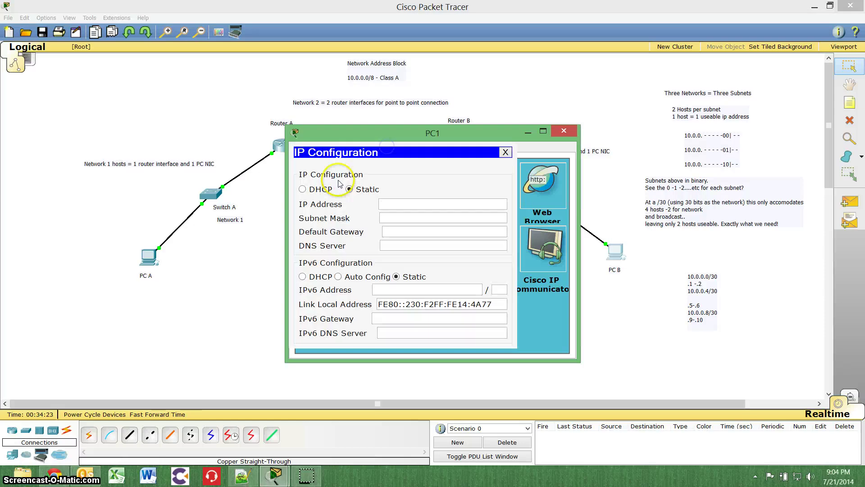
{"action": "left_click", "coordinate": [391, 203]}
{"action": "type", "text": "10.0.0."}
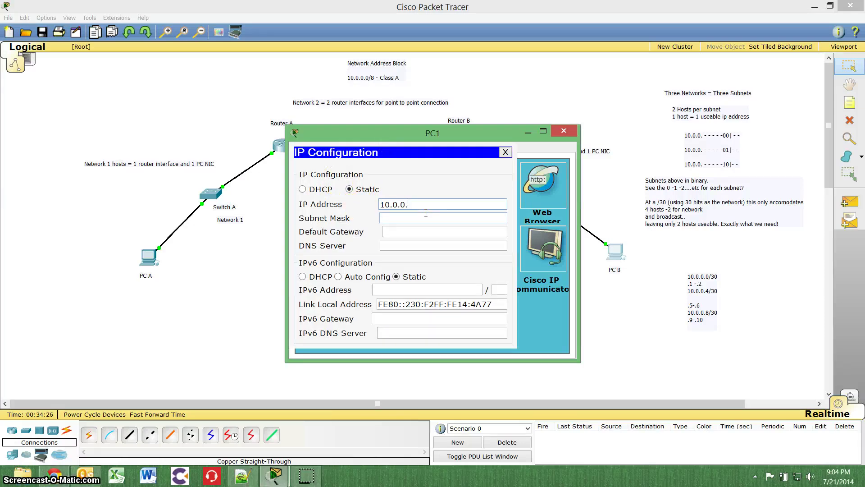
{"action": "type", "text": "10"}
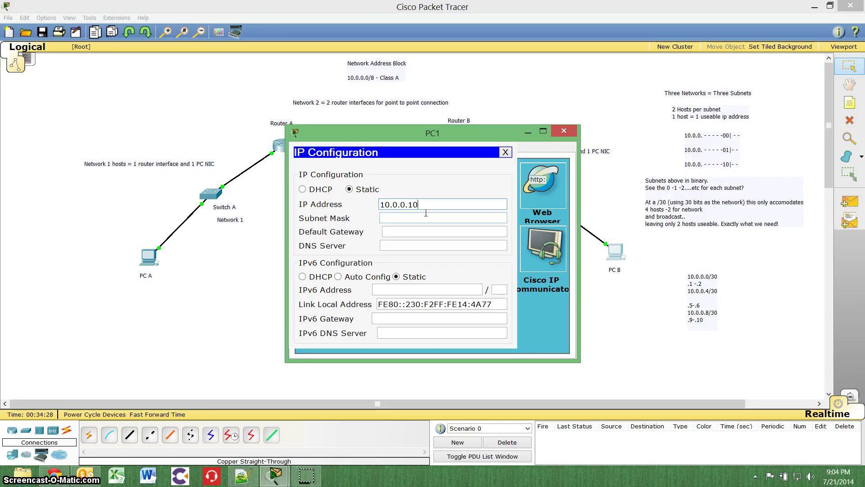
{"action": "key", "text": "Tab"}
{"action": "type", "text": "255.255"}
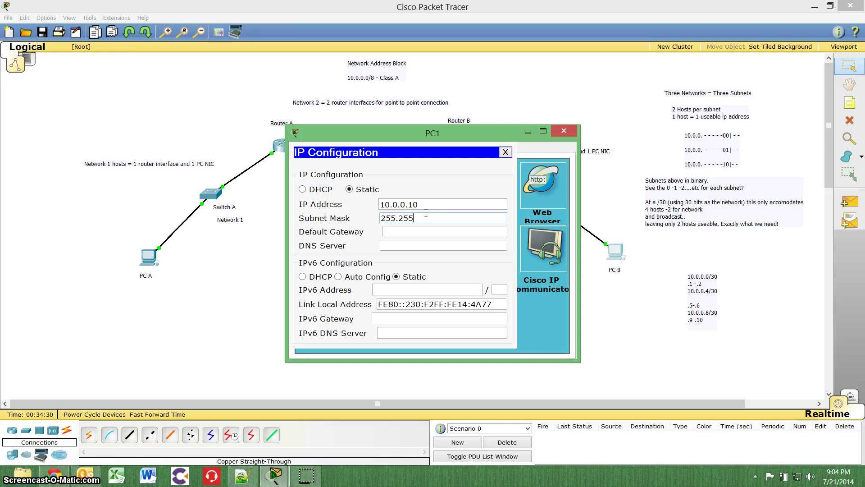
{"action": "type", "text": ".255.252"}
Set PC B's default gateway to 10.0.0.9 and close its configuration window.
{"action": "key", "text": "Tab"}
{"action": "type", "text": "10"}
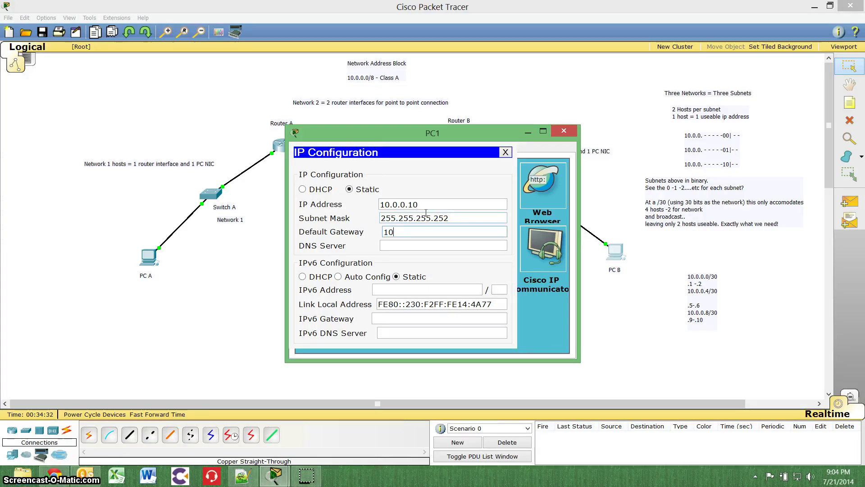
{"action": "type", "text": ".0.0.9"}
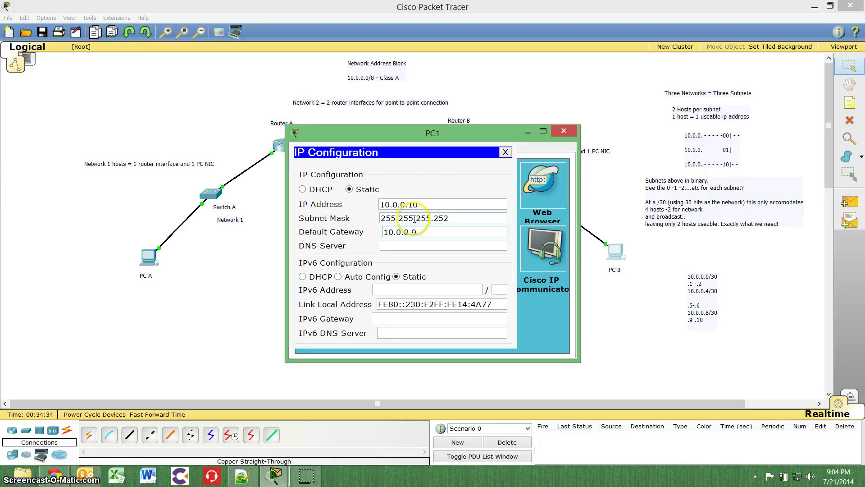
{"action": "left_click", "coordinate": [505, 152]}
{"action": "left_click", "coordinate": [563, 131]}
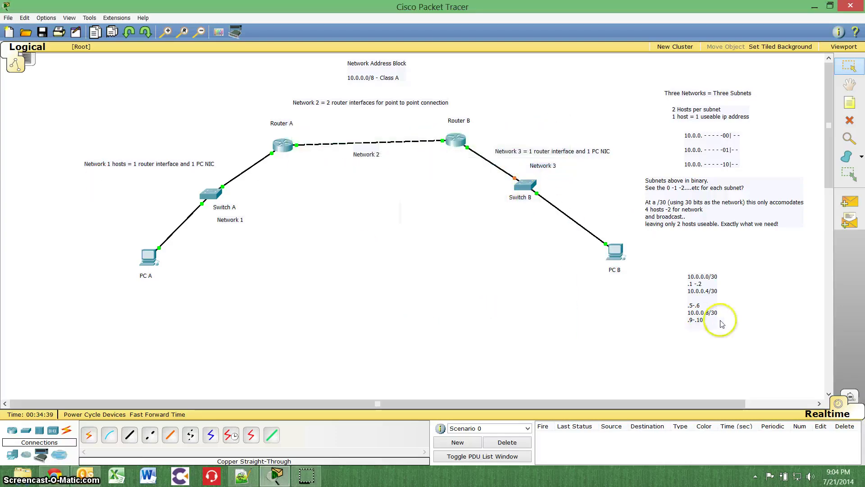
Move the note listing the /30 subnets and host ranges up, closer beneath the subnet explanation.
{"action": "left_click_drag", "start_coordinate": [697, 314], "coordinate": [746, 284]}
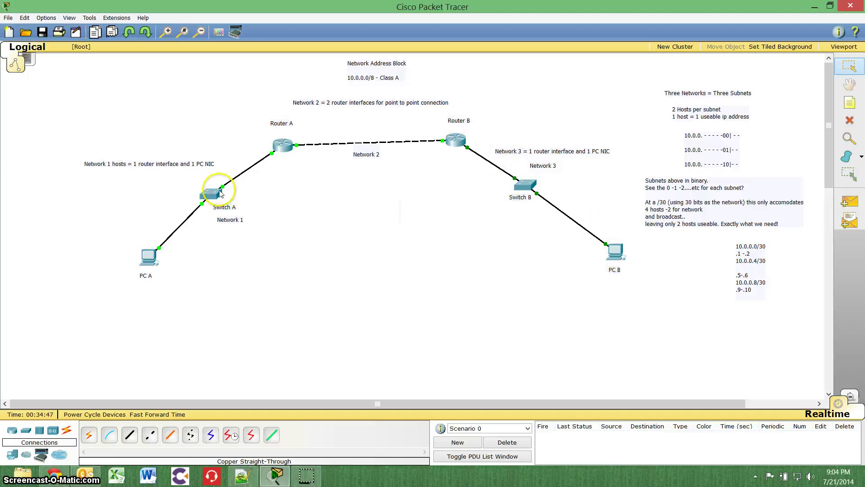
Open the command prompts of PC A and PC B and arrange their windows side by side.
{"action": "left_click", "coordinate": [149, 256]}
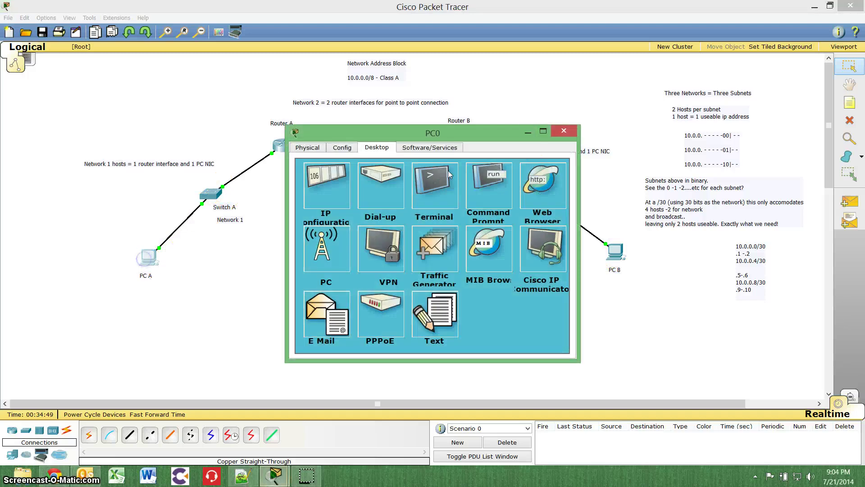
{"action": "left_click", "coordinate": [496, 198]}
{"action": "left_click_drag", "start_coordinate": [465, 133], "coordinate": [414, 220]}
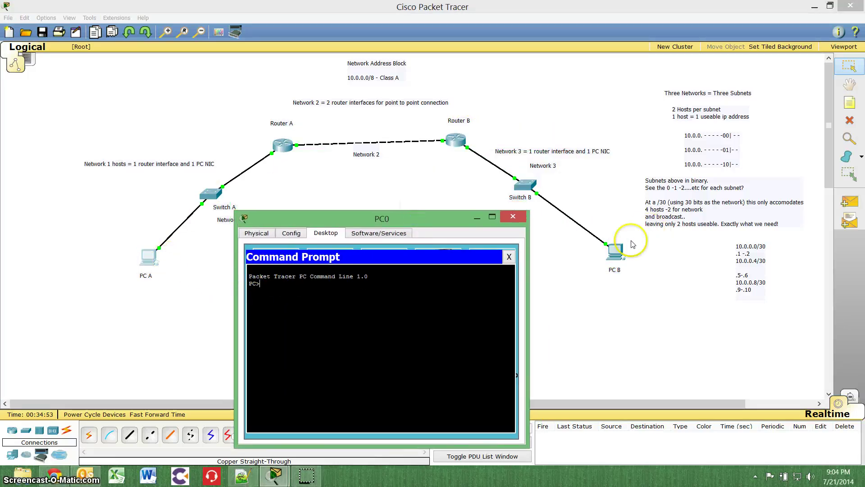
{"action": "left_click", "coordinate": [616, 251]}
{"action": "left_click", "coordinate": [499, 199]}
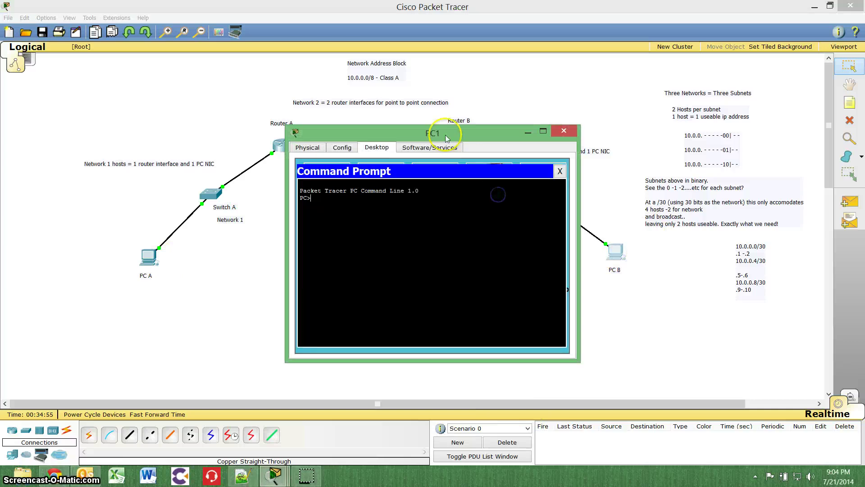
{"action": "left_click_drag", "start_coordinate": [493, 134], "coordinate": [701, 150]}
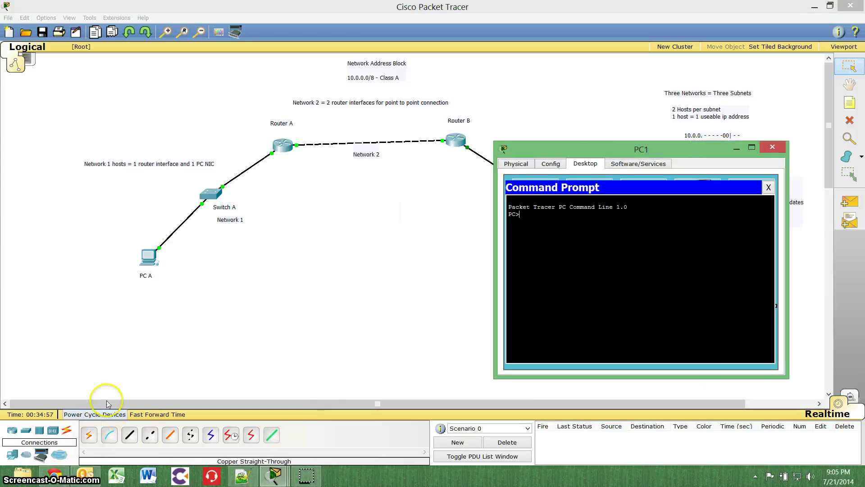
{"action": "left_click", "coordinate": [274, 476]}
{"action": "left_click", "coordinate": [286, 450]}
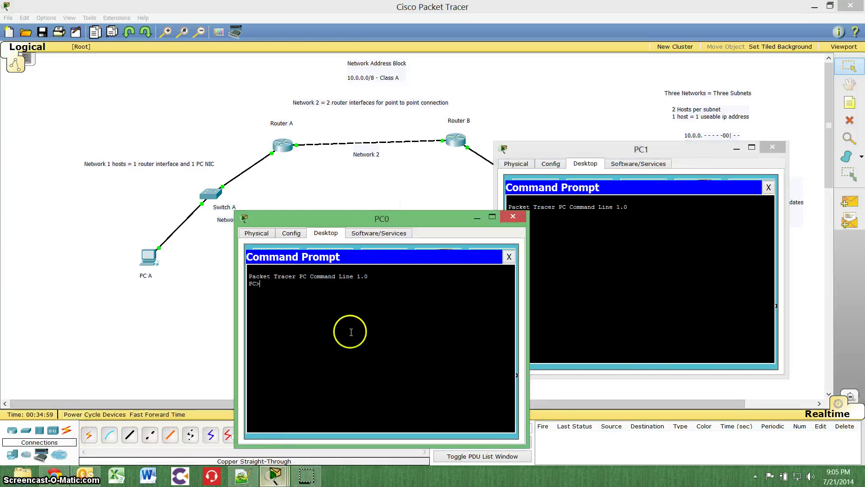
{"action": "left_click_drag", "start_coordinate": [410, 219], "coordinate": [345, 169]}
Display the IP settings of PC A and PC B by running ipconfig in each command prompt.
{"action": "type", "text": "ip config"}
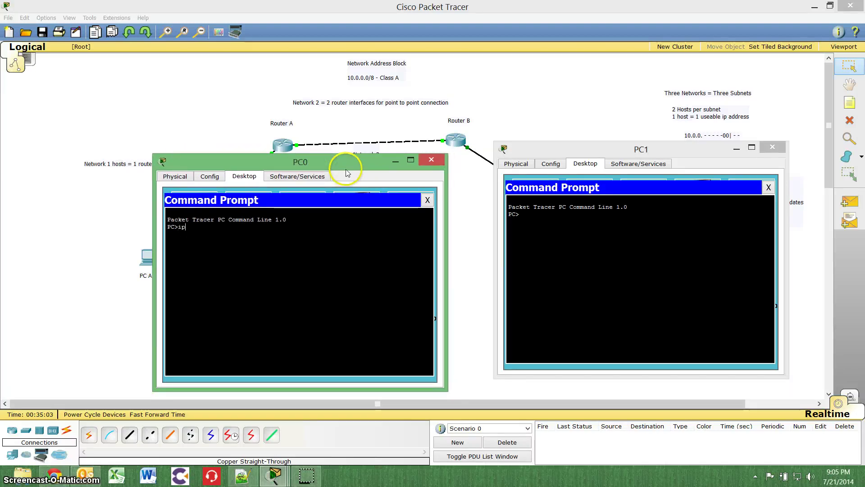
{"action": "key", "text": "Return"}
{"action": "type", "text": "ipc"}
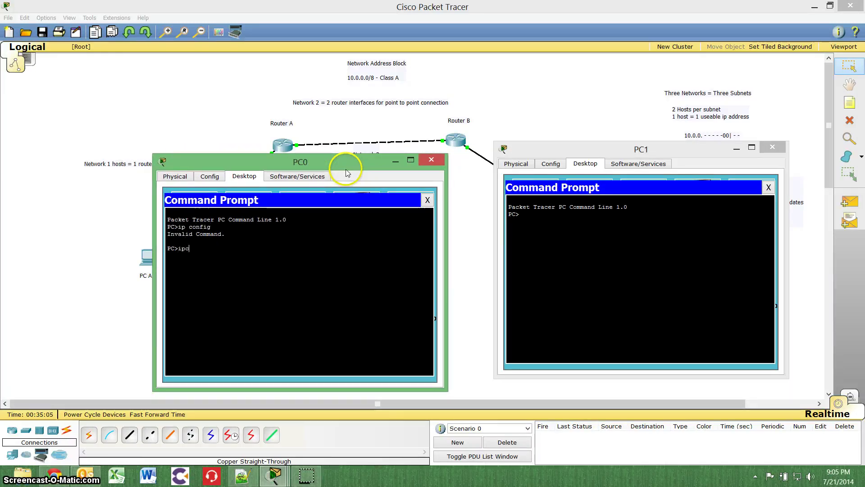
{"action": "type", "text": "onfig"}
{"action": "key", "text": "Return"}
{"action": "left_click", "coordinate": [597, 268]}
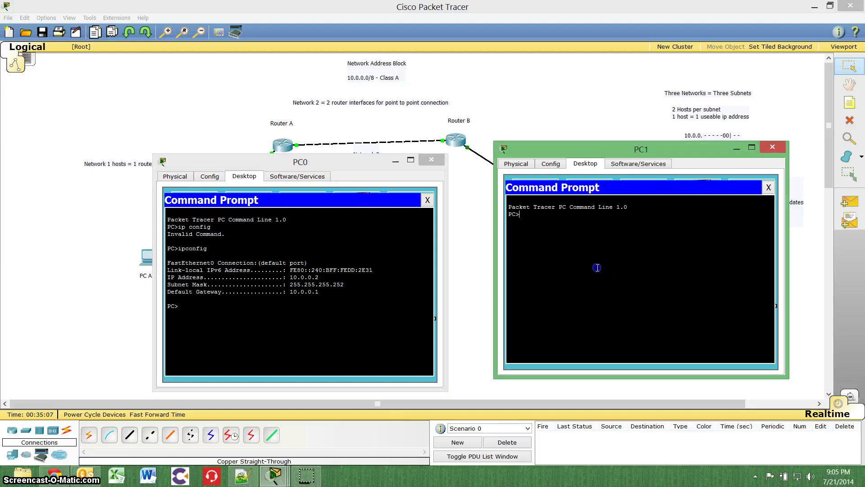
{"action": "type", "text": "ipconfig"}
{"action": "key", "text": "Return"}
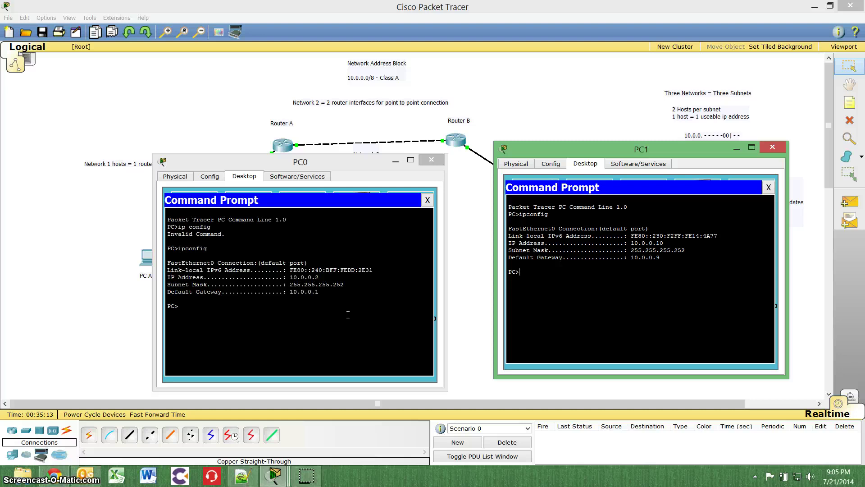
Ping PC A at 10.0.0.2 from PC B's command prompt, and minimize both PC windows.
{"action": "type", "text": "ping"}
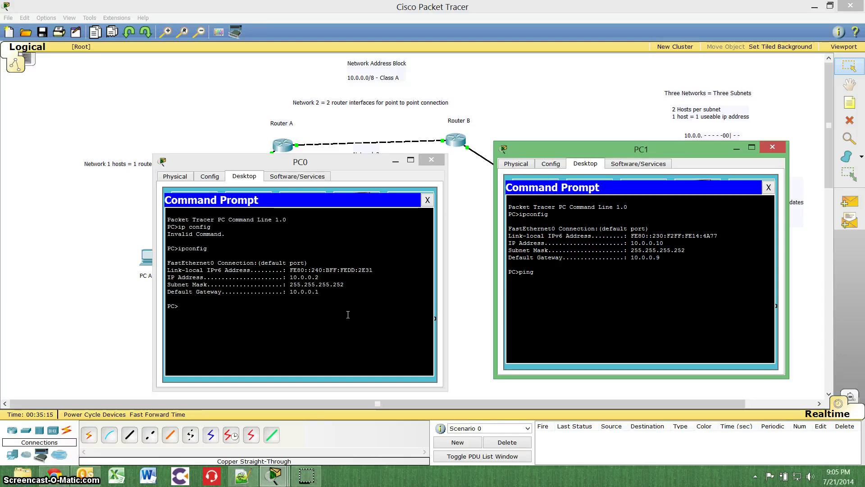
{"action": "type", "text": " 10.0.0.2"}
{"action": "key", "text": "Return"}
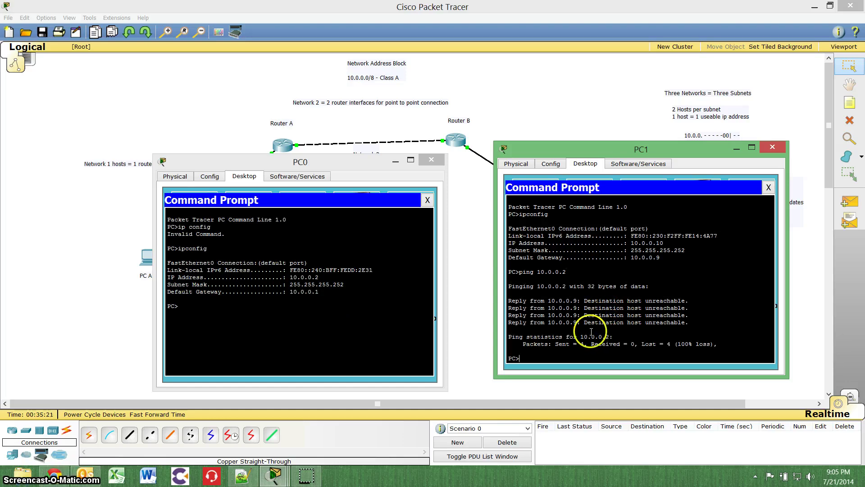
{"action": "left_click", "coordinate": [736, 150]}
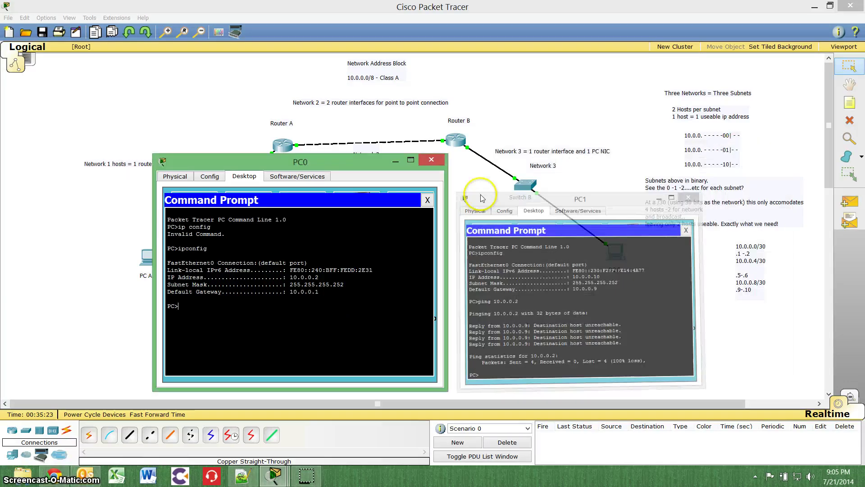
{"action": "left_click", "coordinate": [396, 161]}
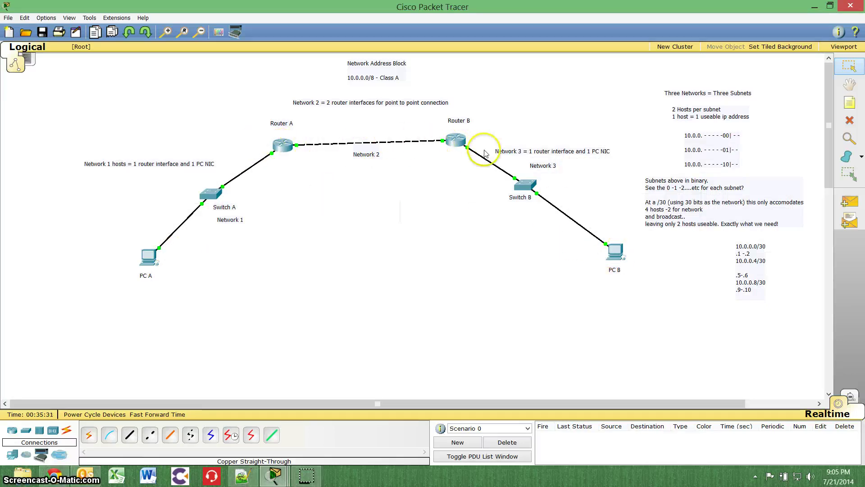
Add the default route 0.0.0.0 0.0.0.0 through fa0/1 on Router A and close its window.
{"action": "left_click", "coordinate": [279, 146]}
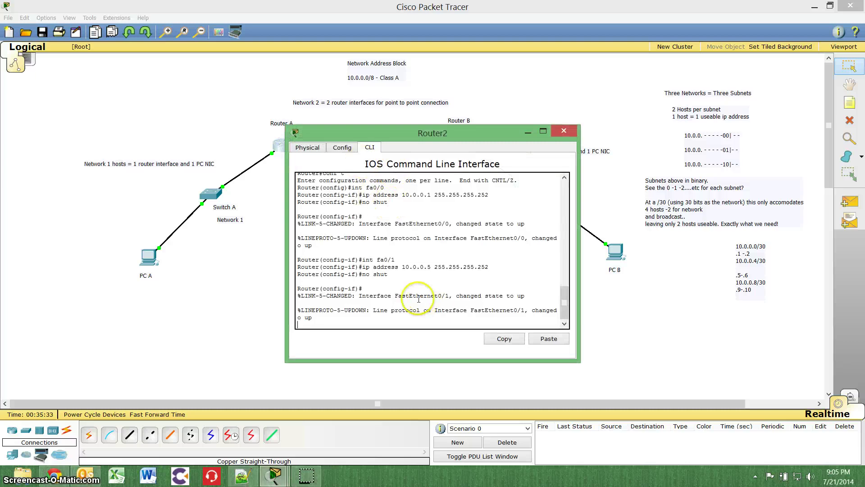
{"action": "key", "text": "Return"}
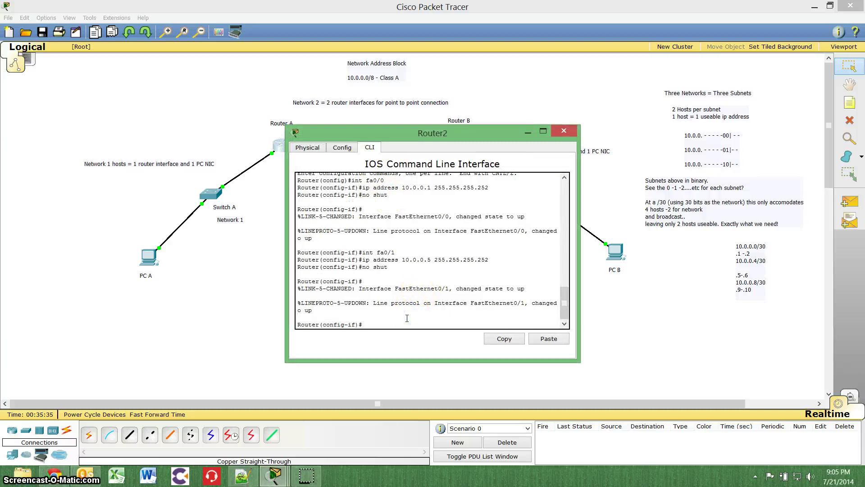
{"action": "type", "text": "exit"}
{"action": "key", "text": "Return"}
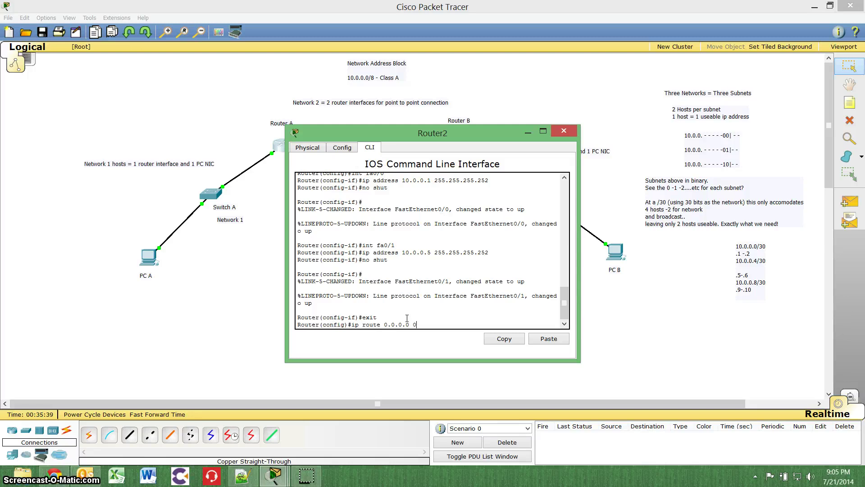
{"action": "type", "text": "ip route 0.0.0.0 0.0.0.0"}
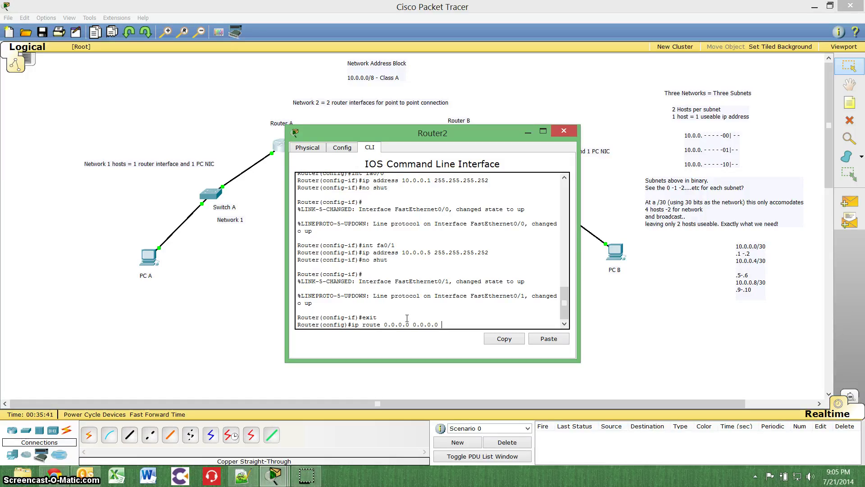
{"action": "type", "text": " fa0/1"}
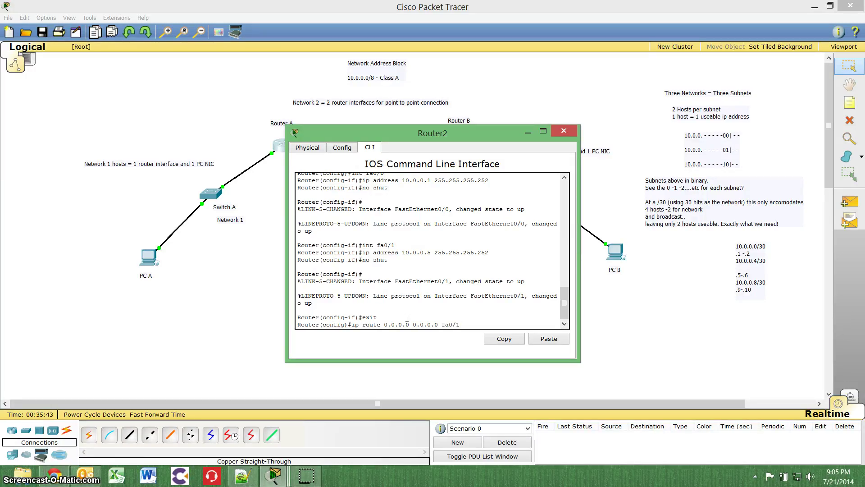
{"action": "key", "text": "Return"}
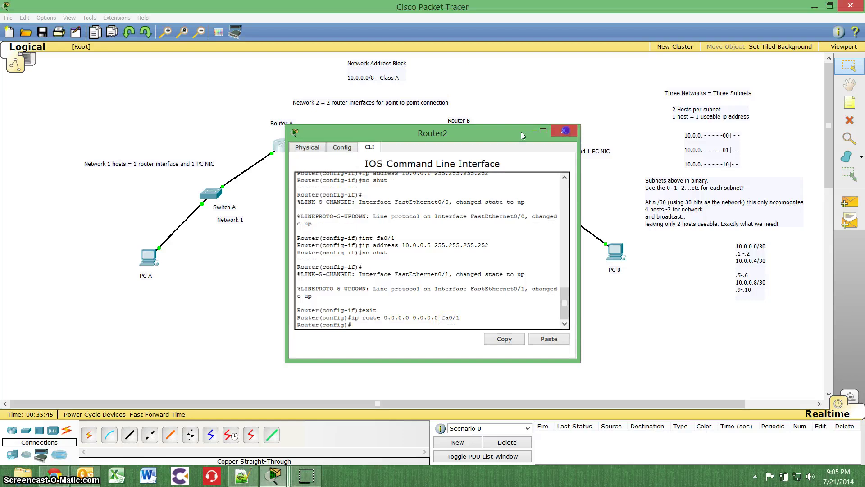
{"action": "left_click", "coordinate": [563, 130]}
Add the default route 0.0.0.0 0.0.0.0 through fa0/1 on Router B and close its window.
{"action": "left_click", "coordinate": [454, 140]}
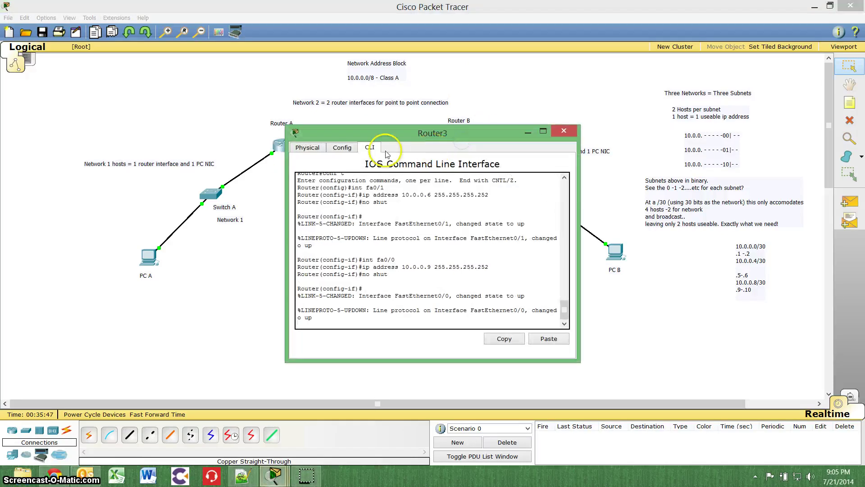
{"action": "type", "text": "exit"}
{"action": "key", "text": "Return"}
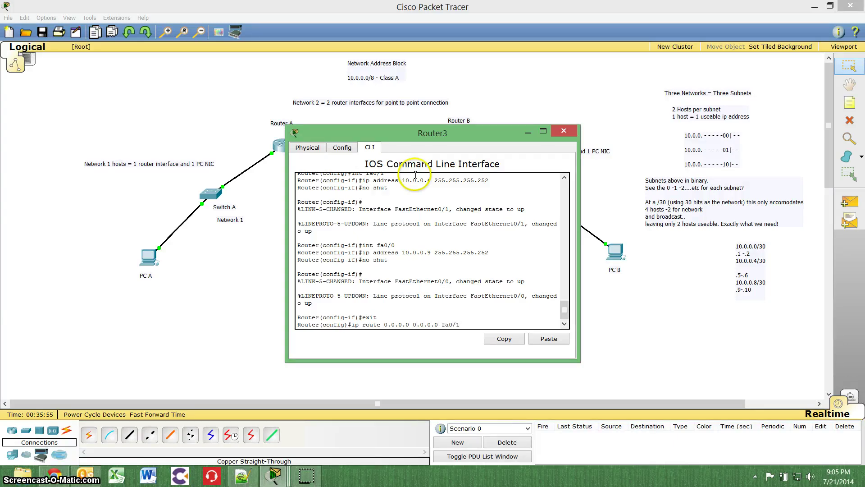
{"action": "key", "text": "Return"}
{"action": "left_click", "coordinate": [570, 131]}
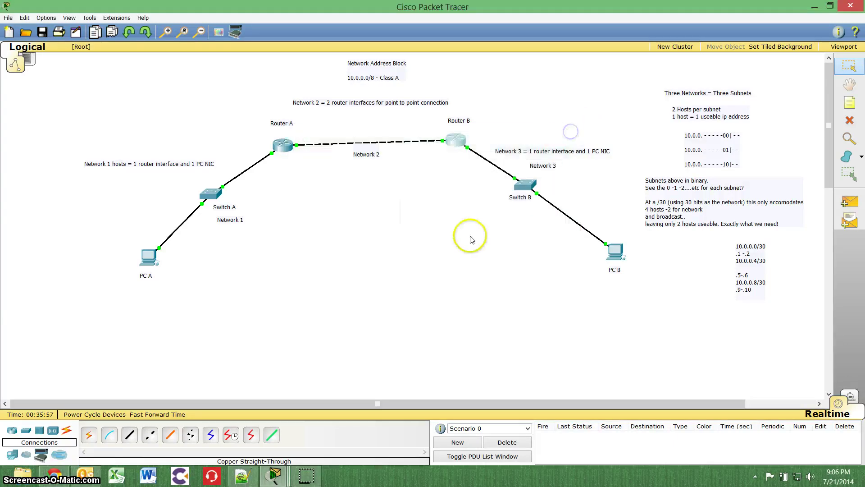
Restore the PC A and PC B windows, rerun ipconfig in each command prompt, and dismiss the e-mail login dialog.
{"action": "left_click", "coordinate": [148, 255]}
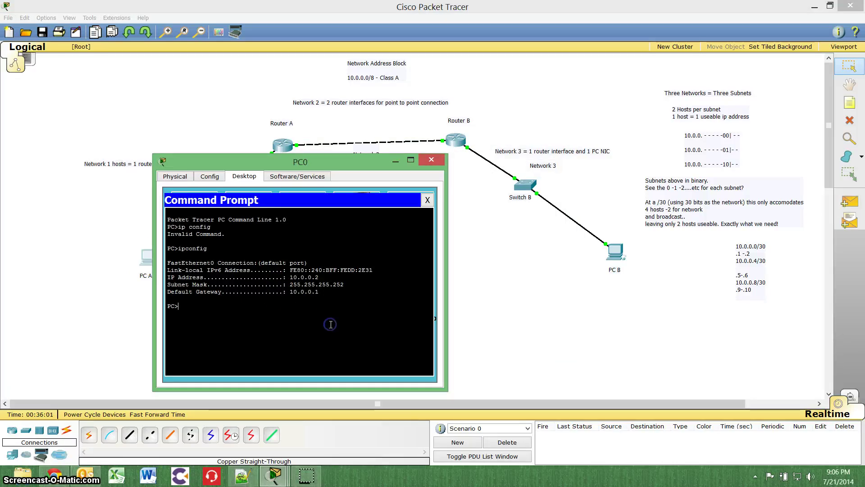
{"action": "key", "text": "Return"}
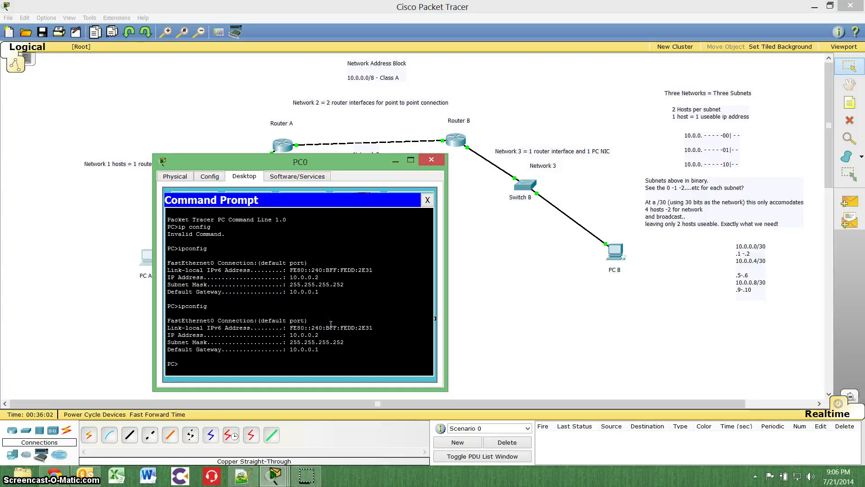
{"action": "left_click", "coordinate": [270, 479]}
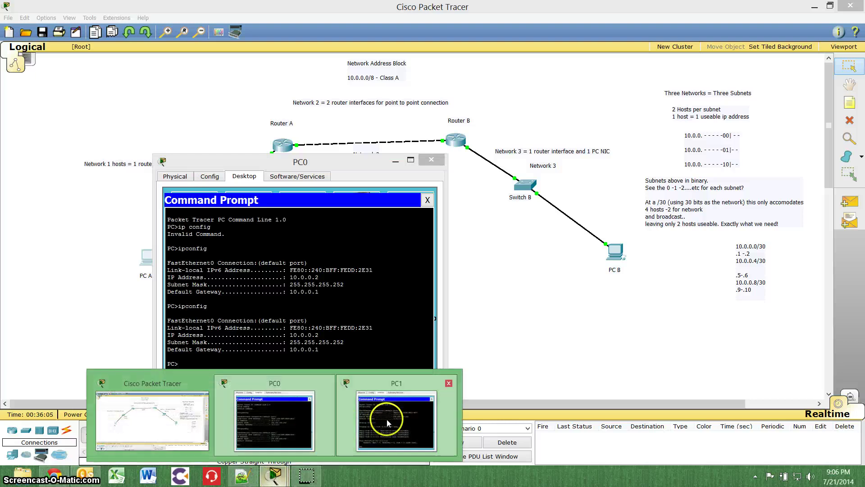
{"action": "left_click", "coordinate": [396, 367]}
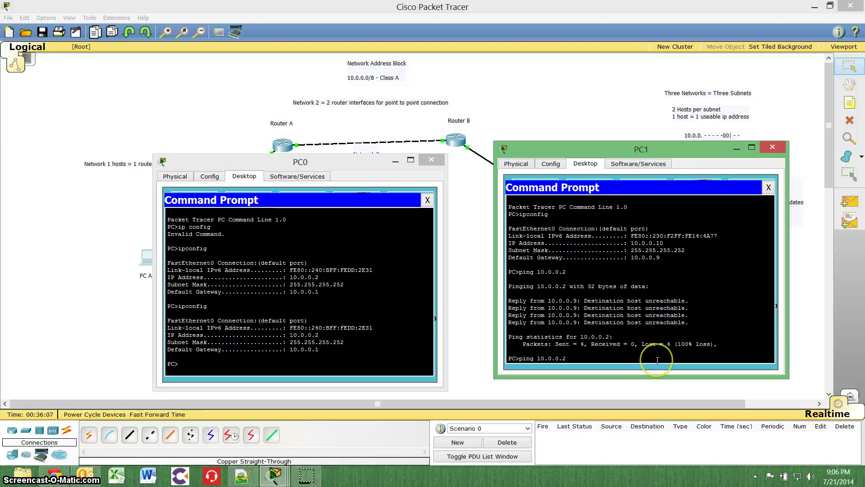
{"action": "key", "text": "Up"}
{"action": "key", "text": "Return"}
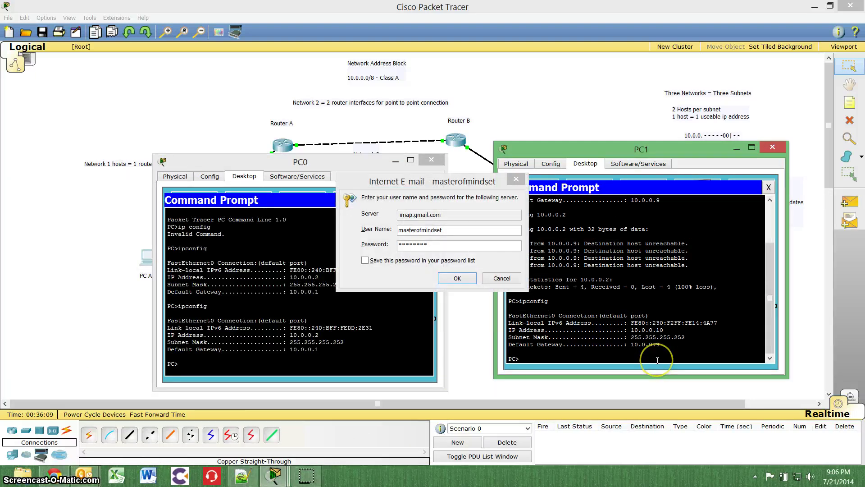
{"action": "left_click", "coordinate": [503, 277]}
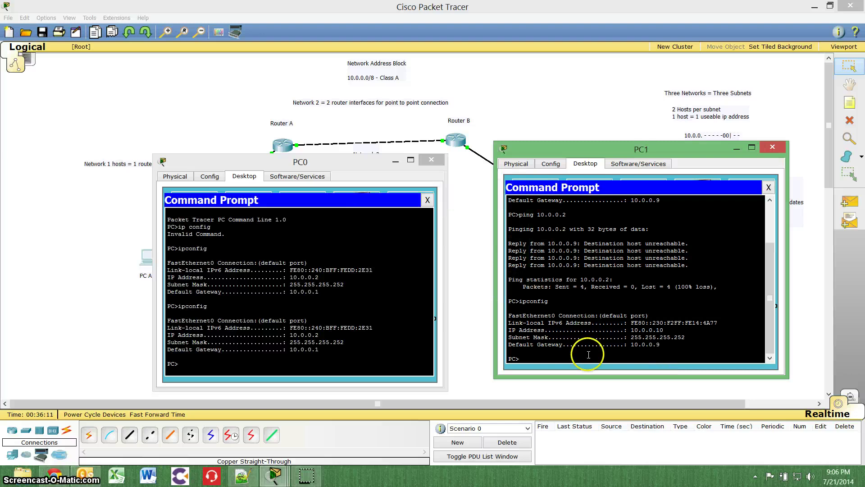
Ping PC A at 10.0.0.2 twice from PC B's command prompt, moving both PC windows higher over the topology.
{"action": "key", "text": "Up"}
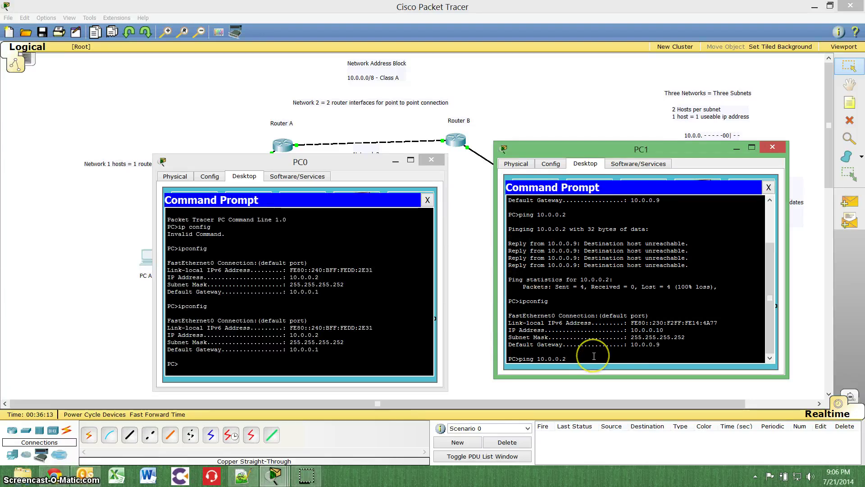
{"action": "key", "text": "Return"}
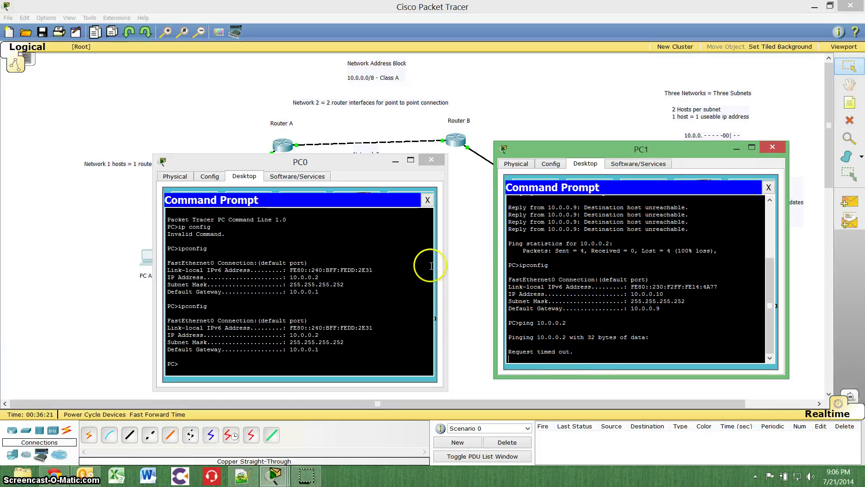
{"action": "left_click_drag", "start_coordinate": [377, 165], "coordinate": [367, 132]}
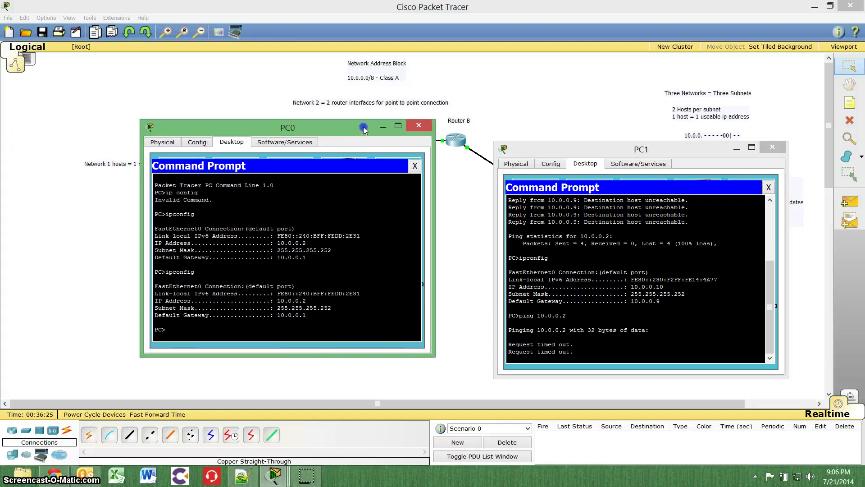
{"action": "left_click", "coordinate": [326, 224]}
{"action": "left_click", "coordinate": [314, 333]}
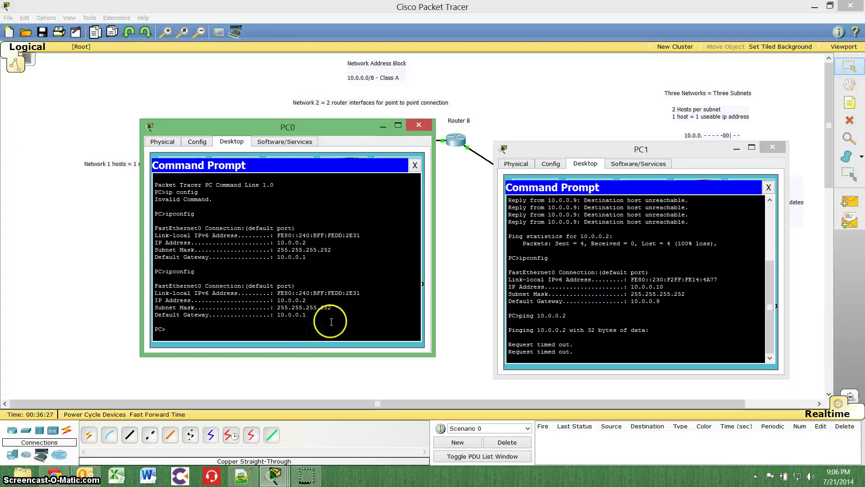
{"action": "left_click_drag", "start_coordinate": [599, 148], "coordinate": [566, 113]}
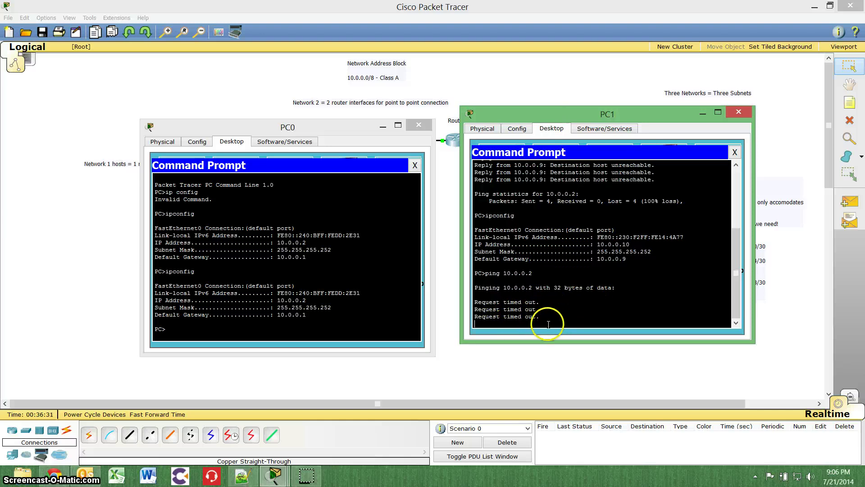
{"action": "left_click", "coordinate": [566, 323]}
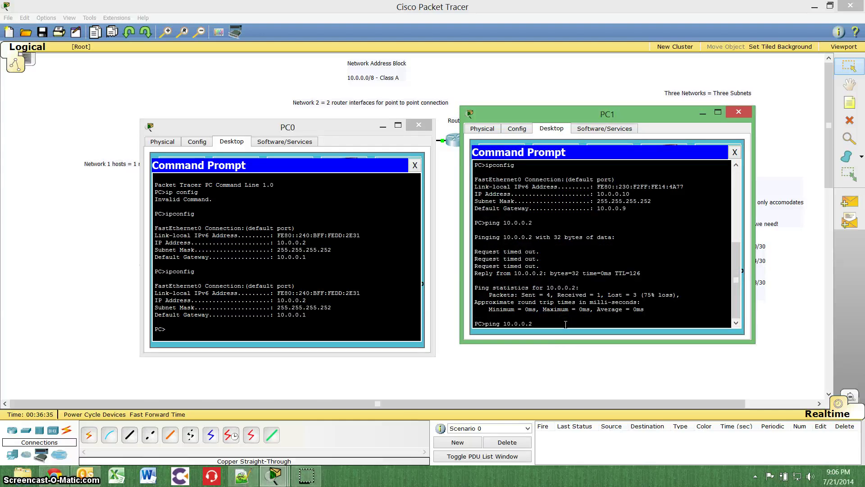
{"action": "key", "text": "Return"}
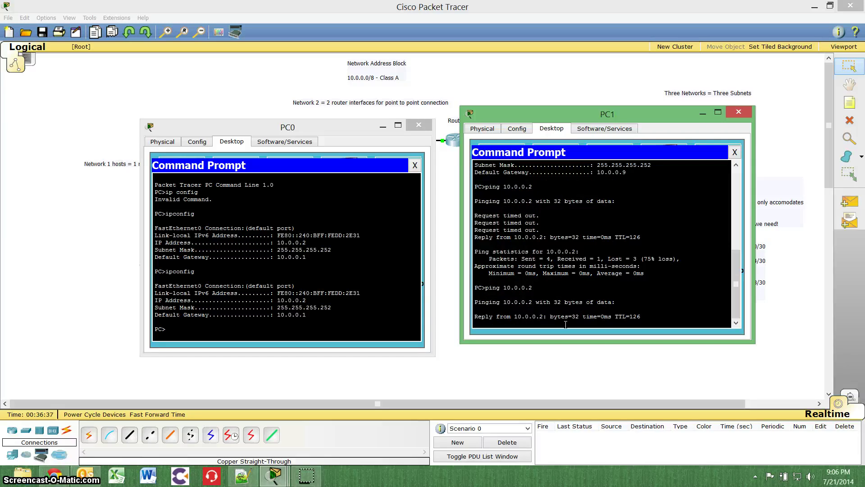
Ping PC B at 10.0.0.10 from PC A's command prompt and close both PC windows.
{"action": "left_click", "coordinate": [375, 331]}
{"action": "type", "text": "p"}
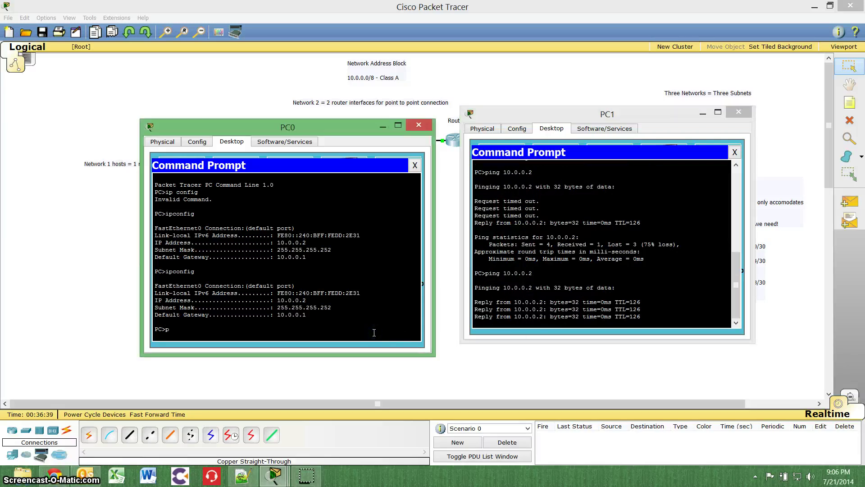
{"action": "type", "text": "ing 1"}
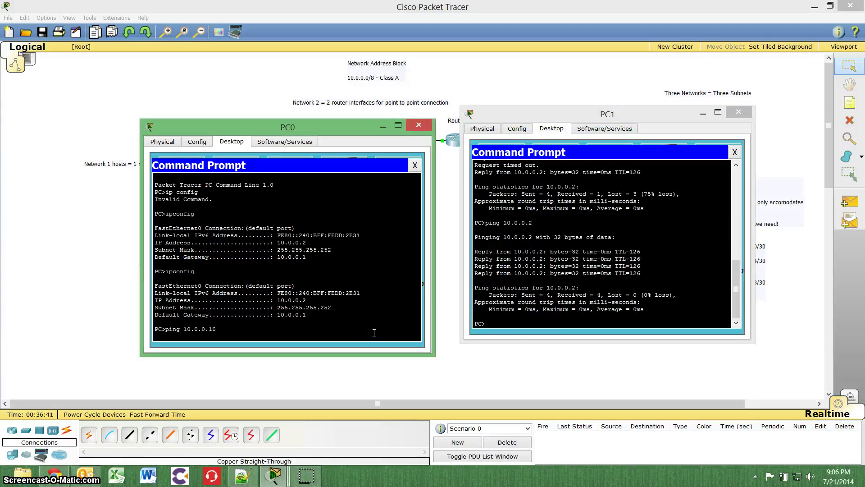
{"action": "type", "text": "0.0.0.10"}
{"action": "key", "text": "Return"}
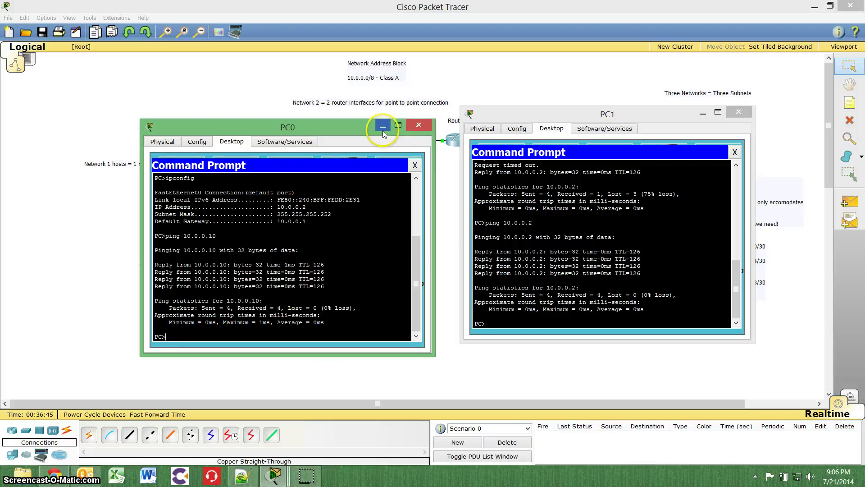
{"action": "left_click", "coordinate": [419, 125]}
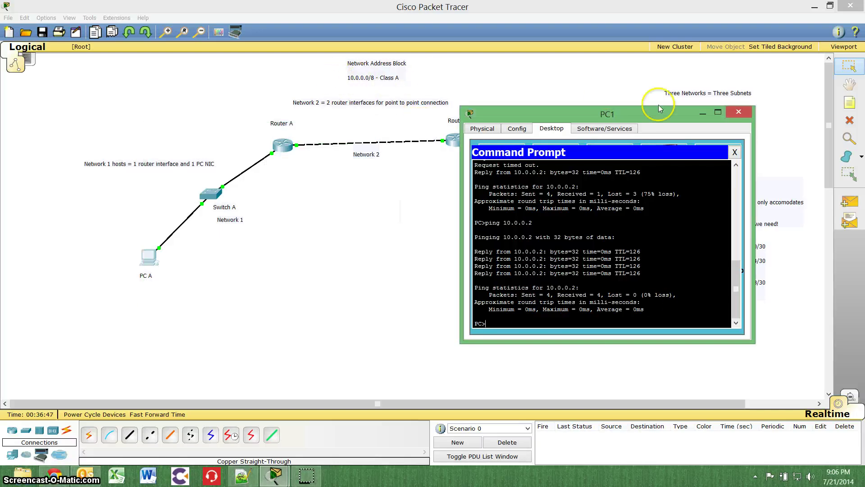
{"action": "left_click", "coordinate": [745, 113]}
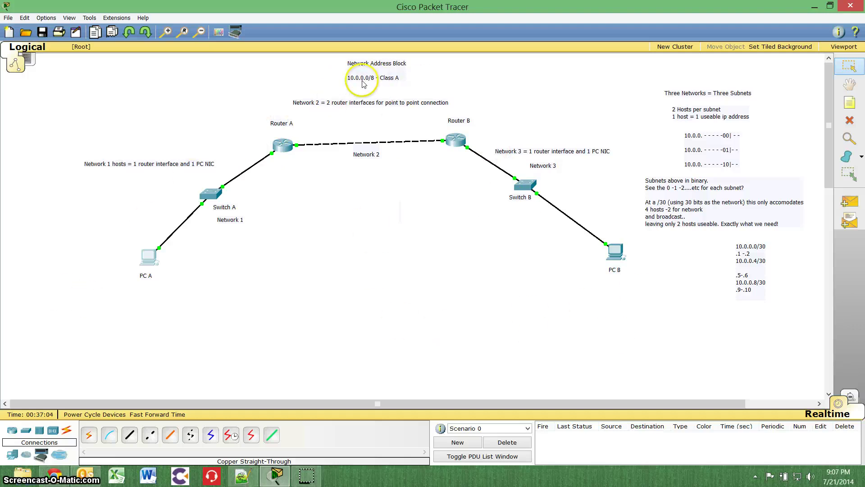
{"action": "left_click", "coordinate": [417, 215]}
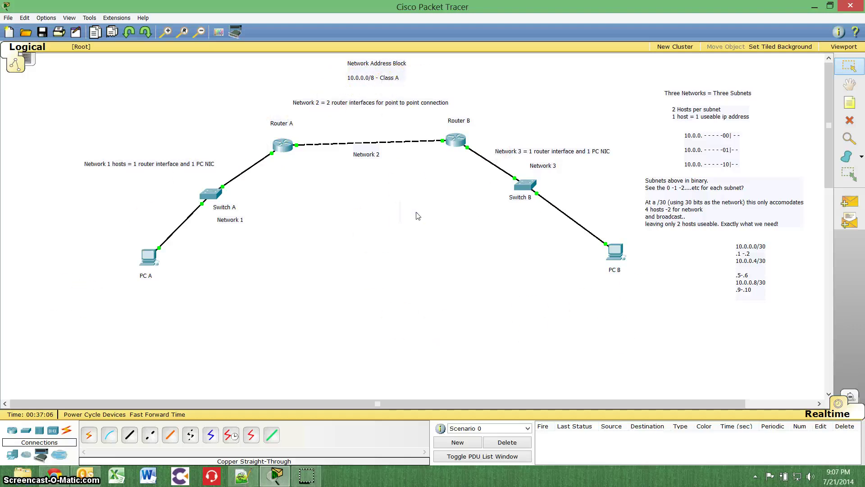